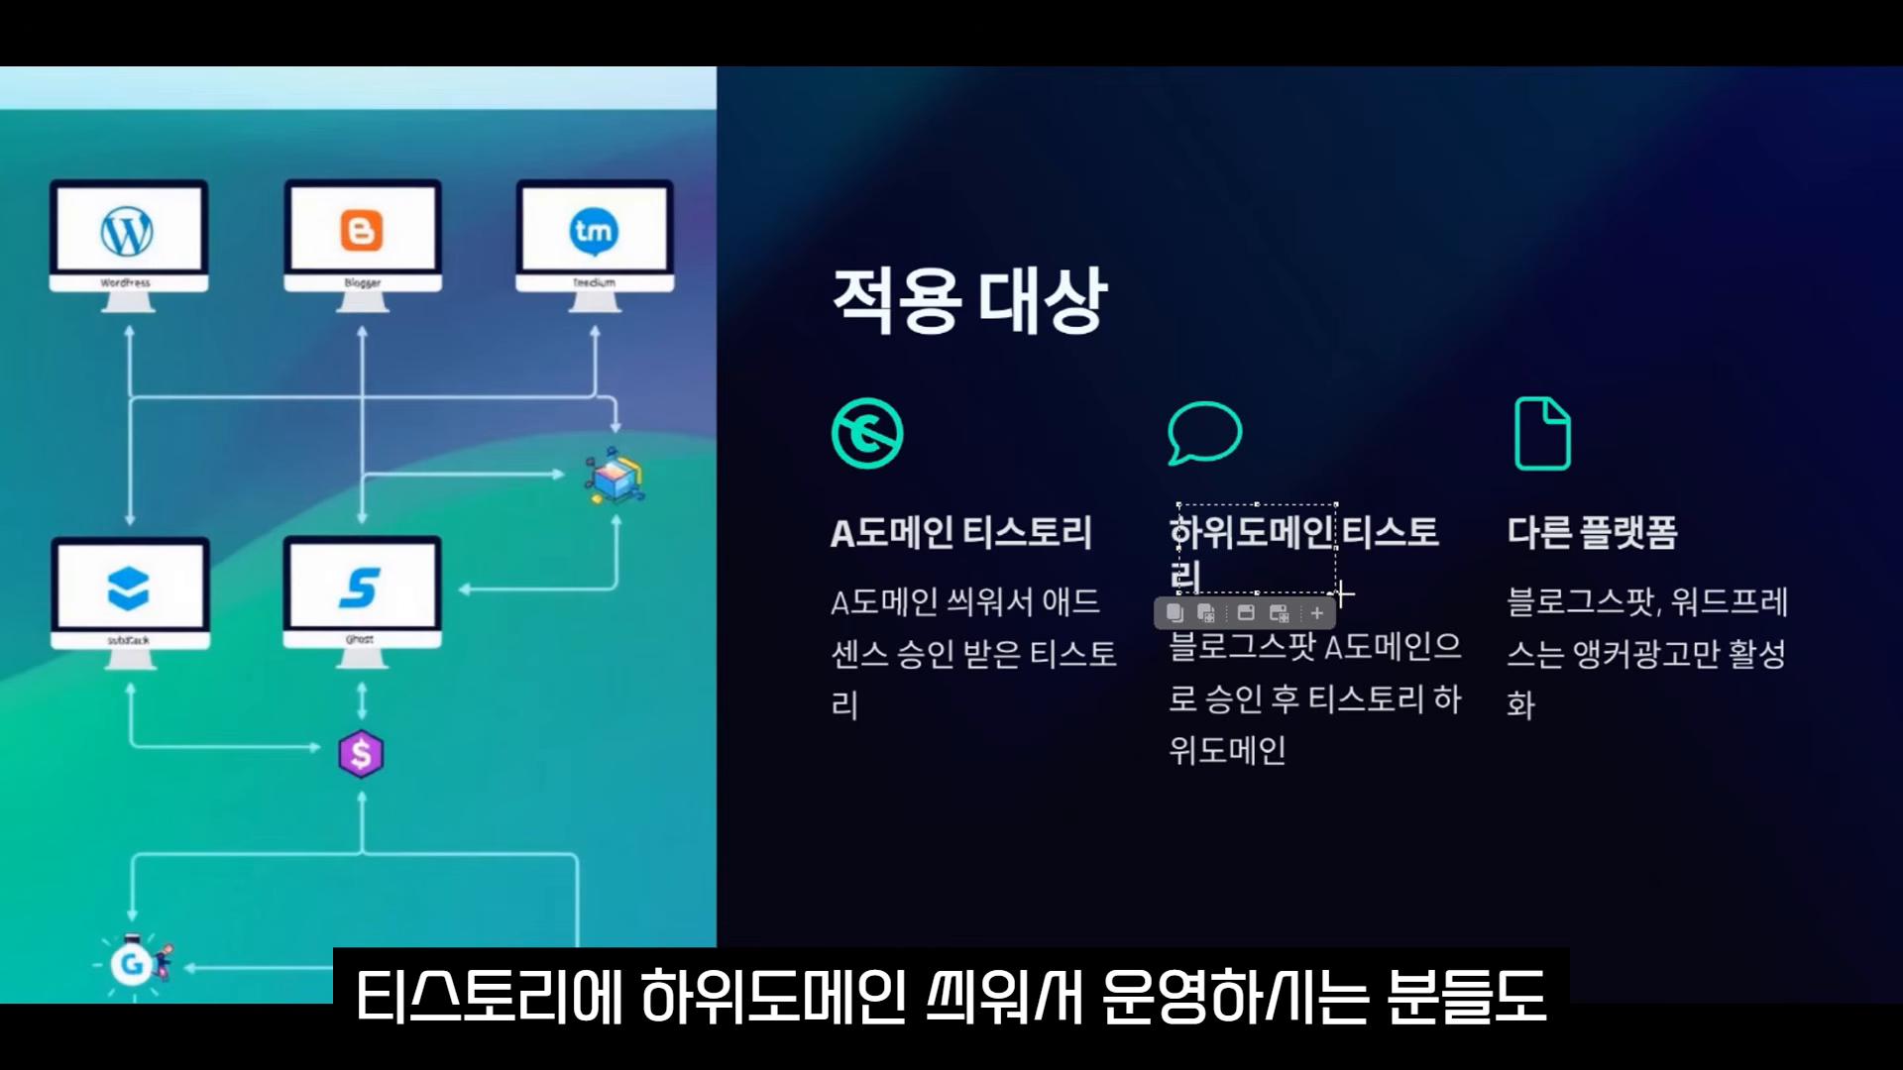
{"action": "left_click_drag", "start_coordinate": [1272, 294], "coordinate": [1364, 797]}
{"action": "left_click", "coordinate": [1397, 763]}
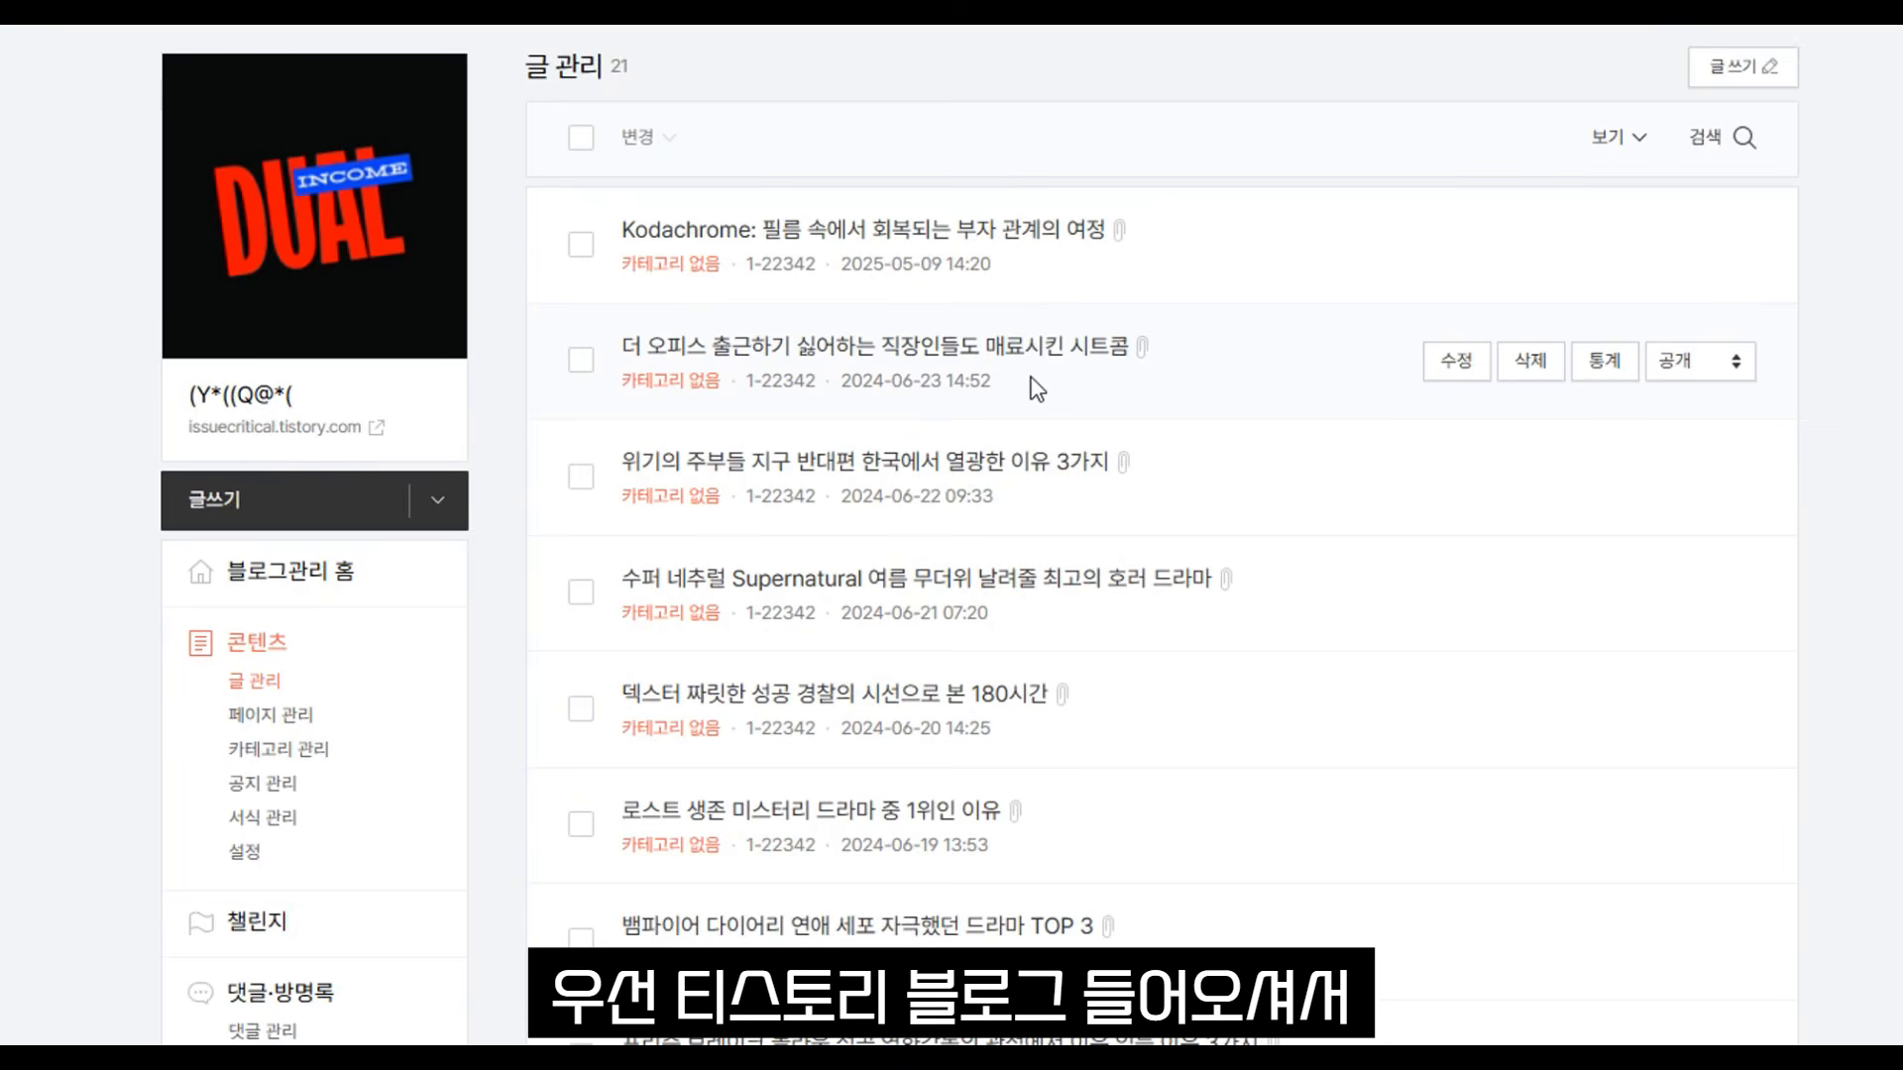
- Open the blog's category management page (카테고리 관리) to review the category list and display settings
{"action": "scroll", "coordinate": [1027, 384], "scroll_direction": "down", "scroll_amount": 3}
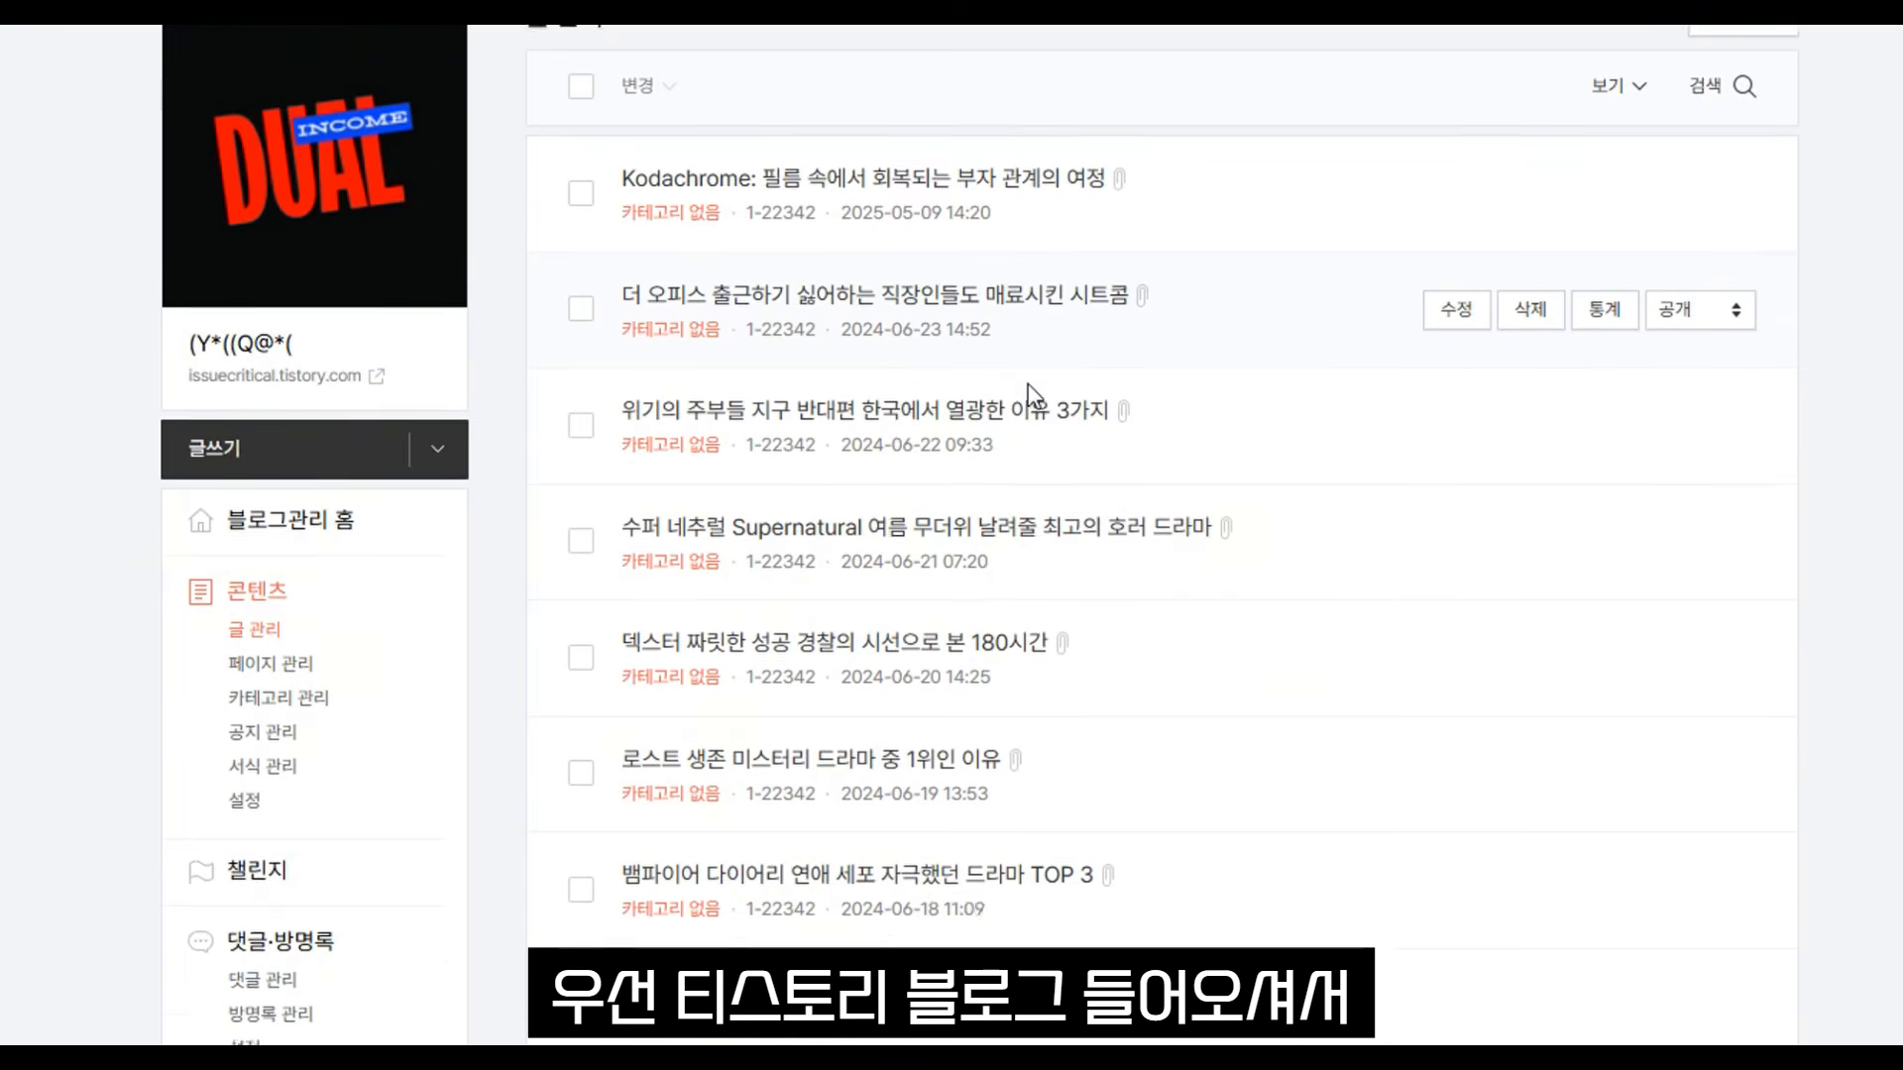
{"action": "scroll", "coordinate": [1028, 387], "scroll_direction": "down", "scroll_amount": 2}
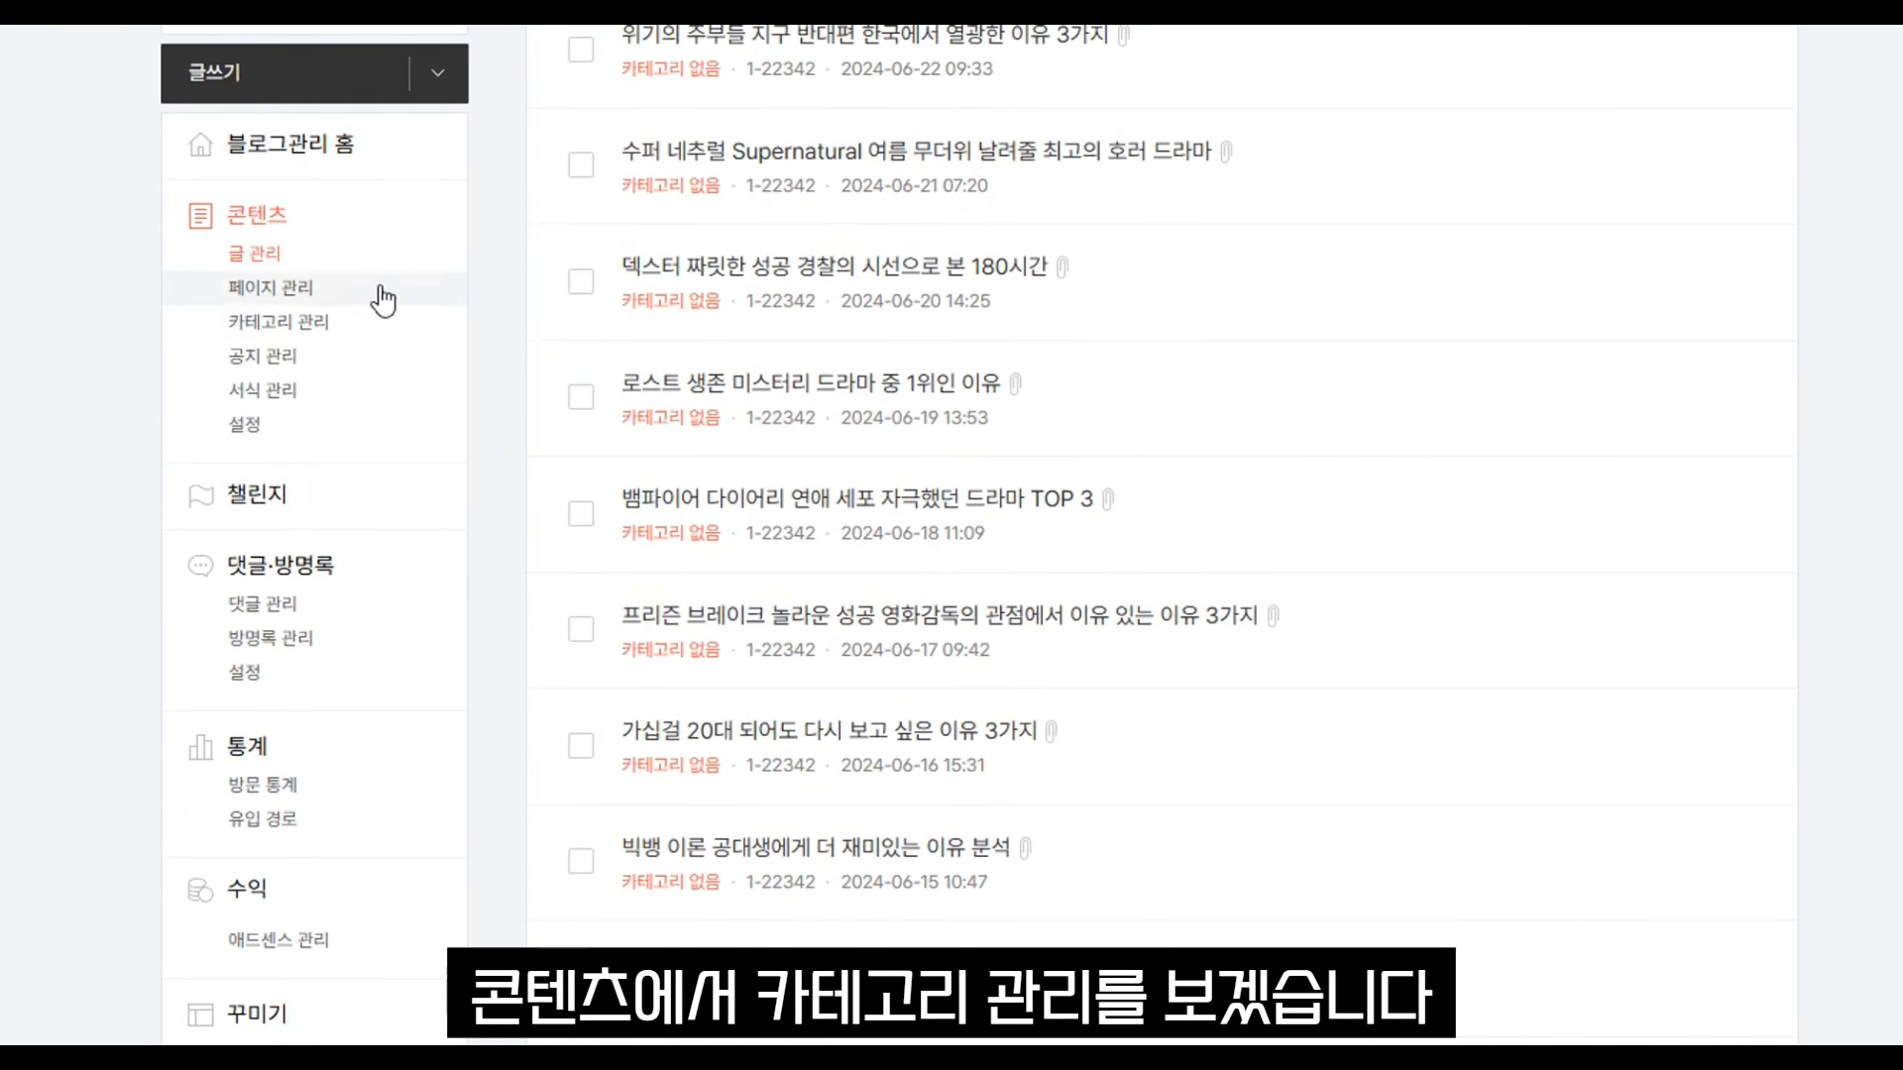
{"action": "left_click", "coordinate": [296, 318]}
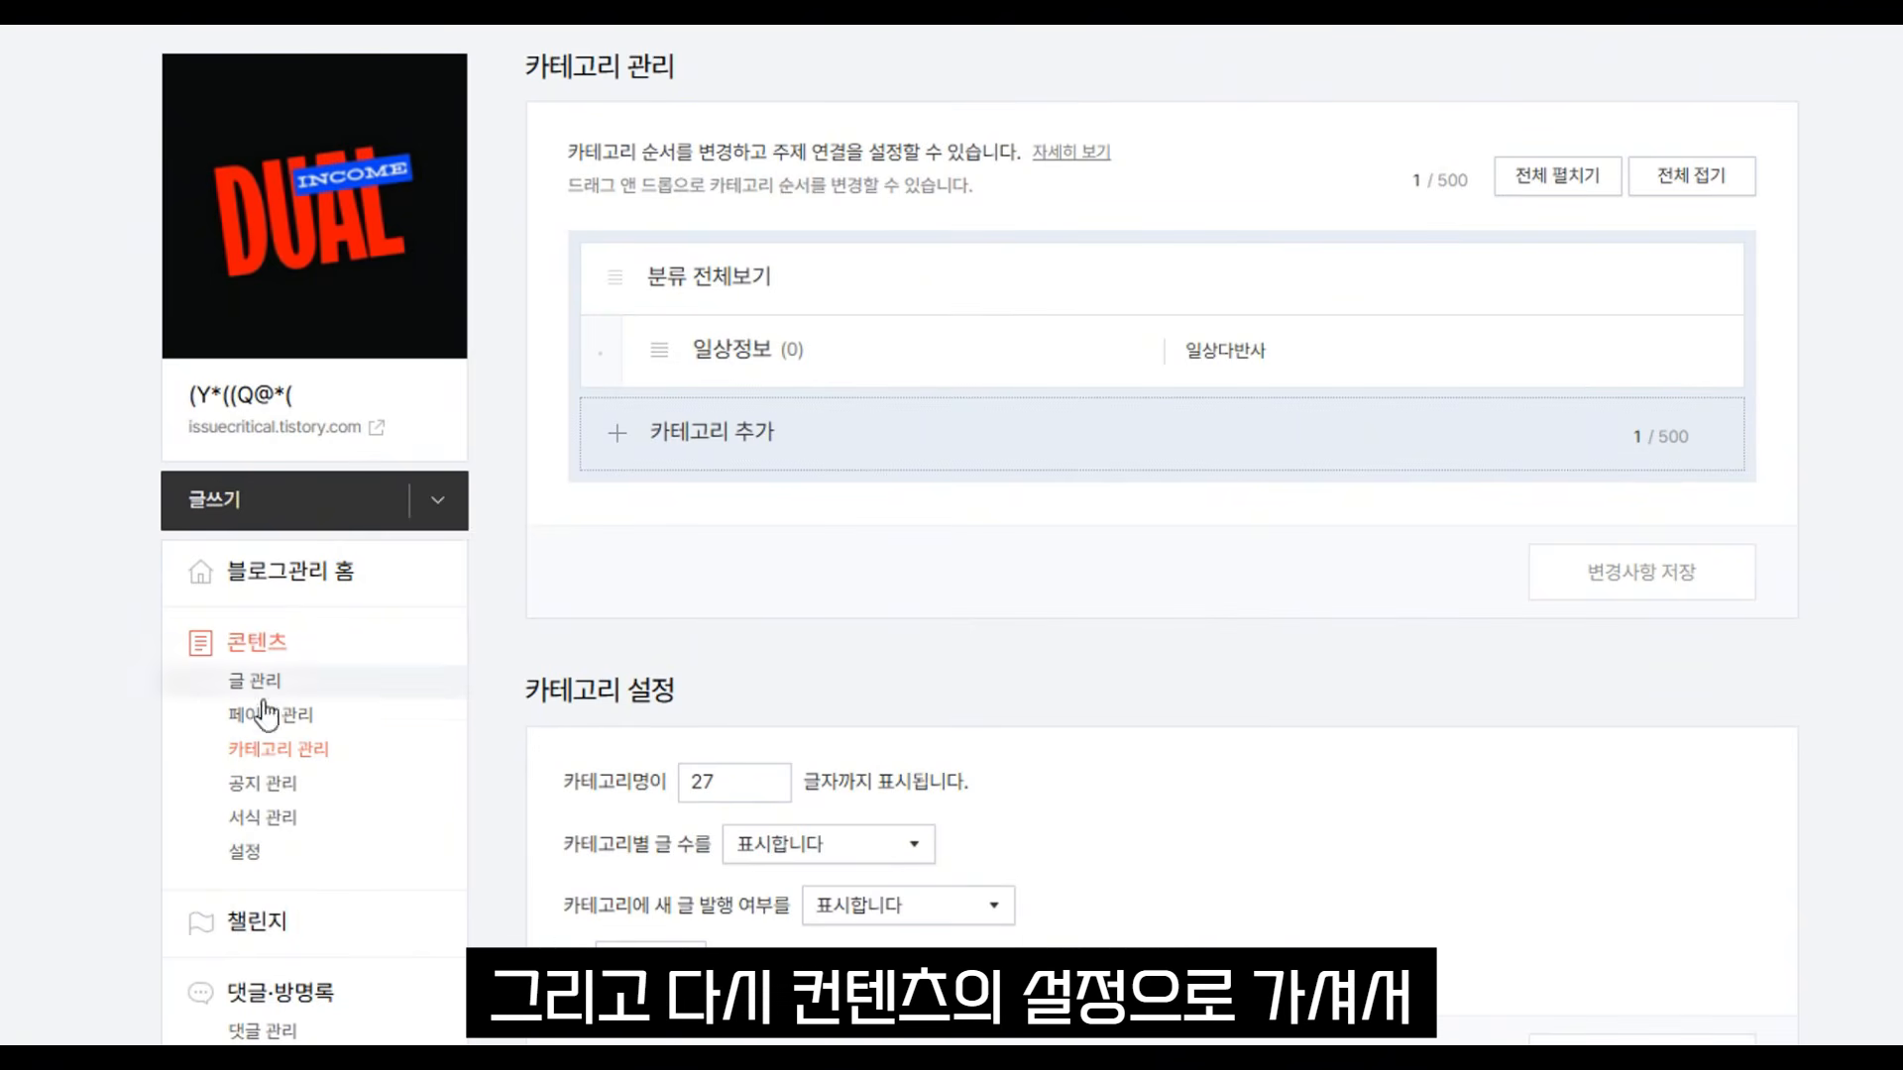
- Open the content settings and set the default save status for new posts to 공개
{"action": "left_click", "coordinate": [246, 854]}
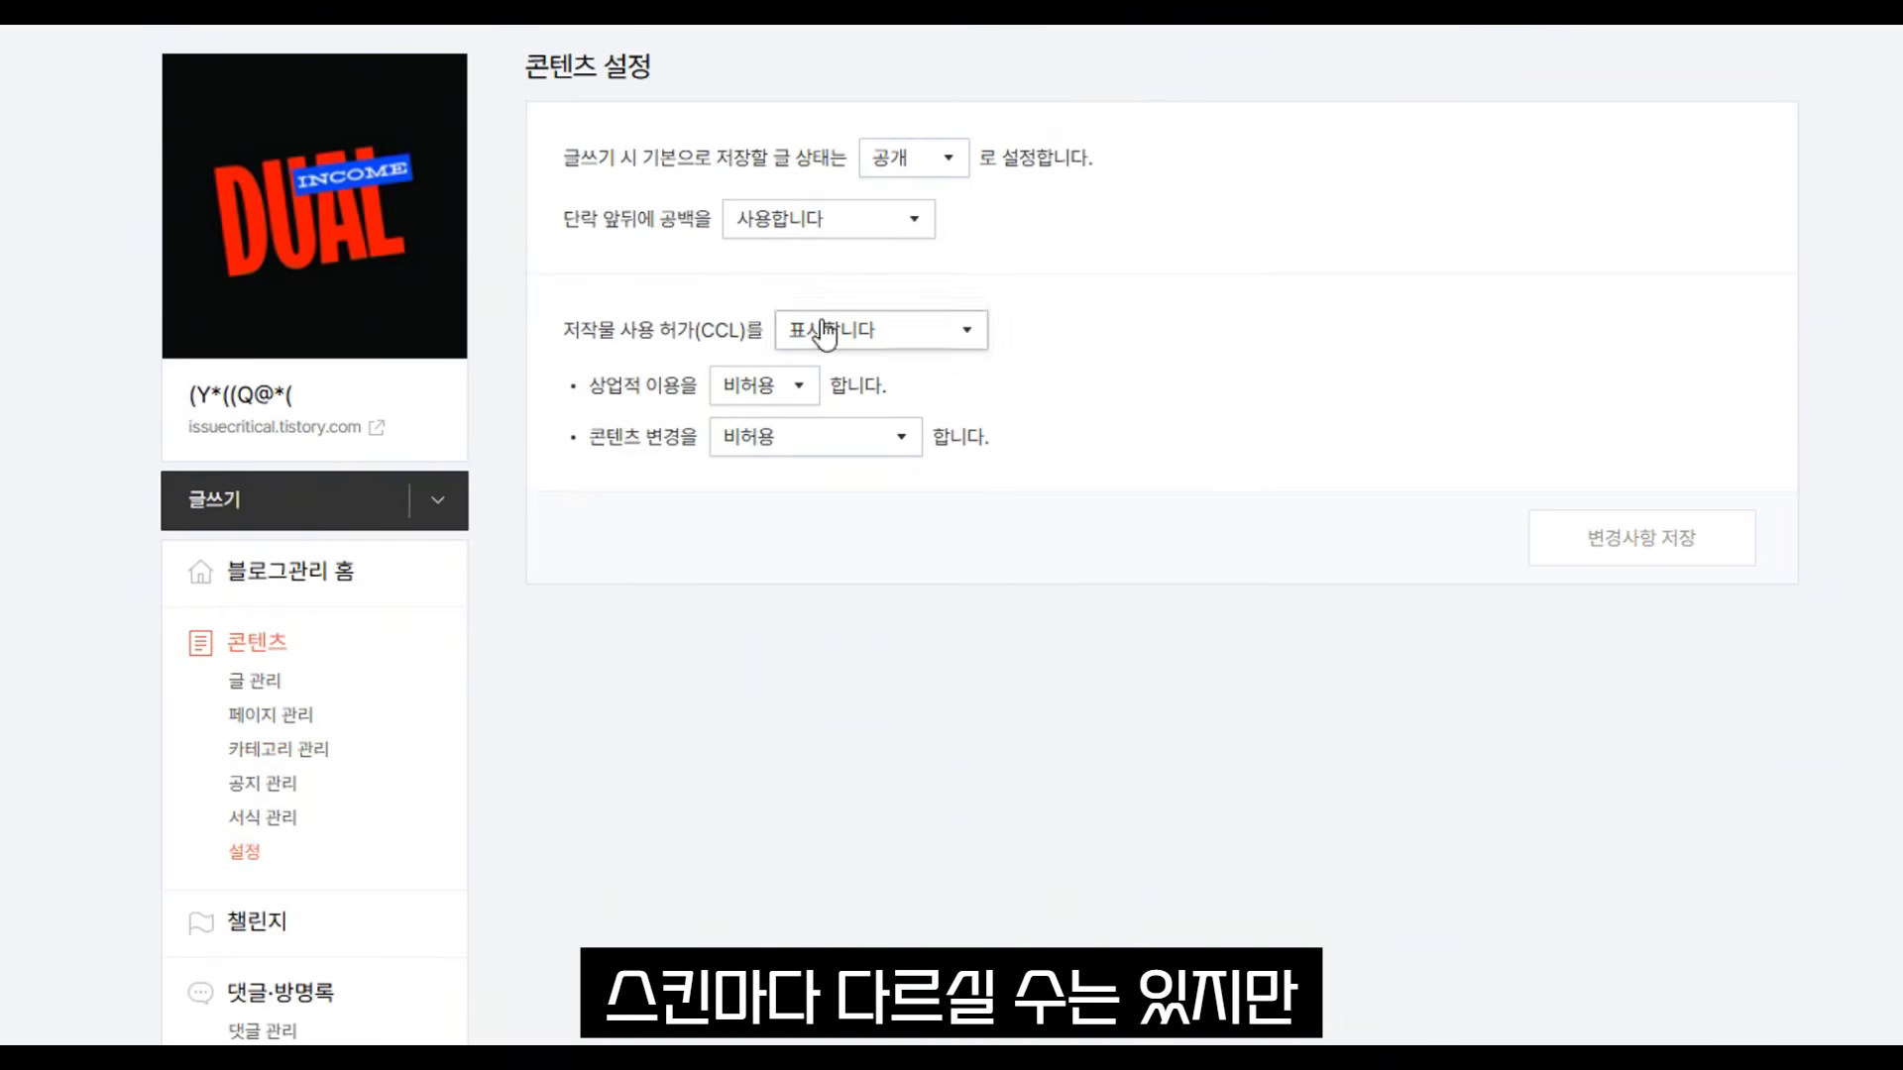
{"action": "left_click", "coordinate": [913, 170]}
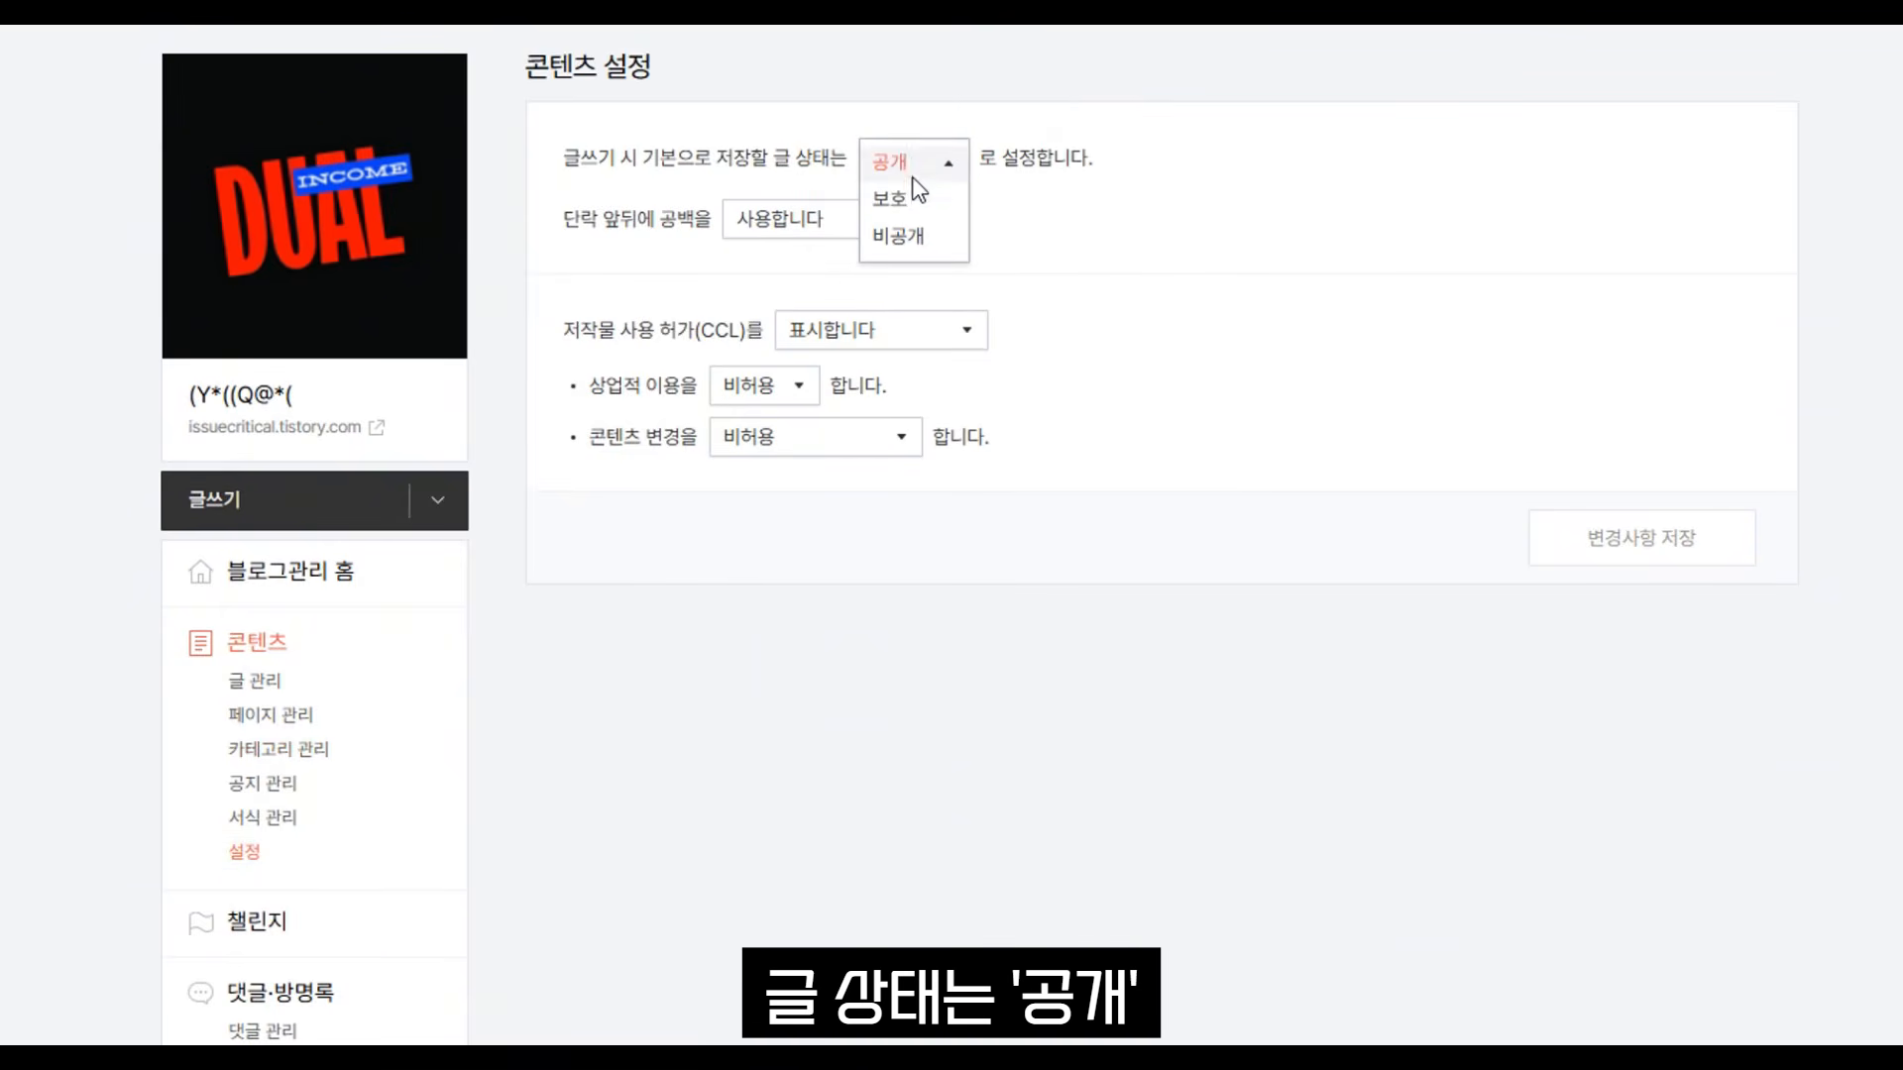
{"action": "left_click", "coordinate": [913, 174]}
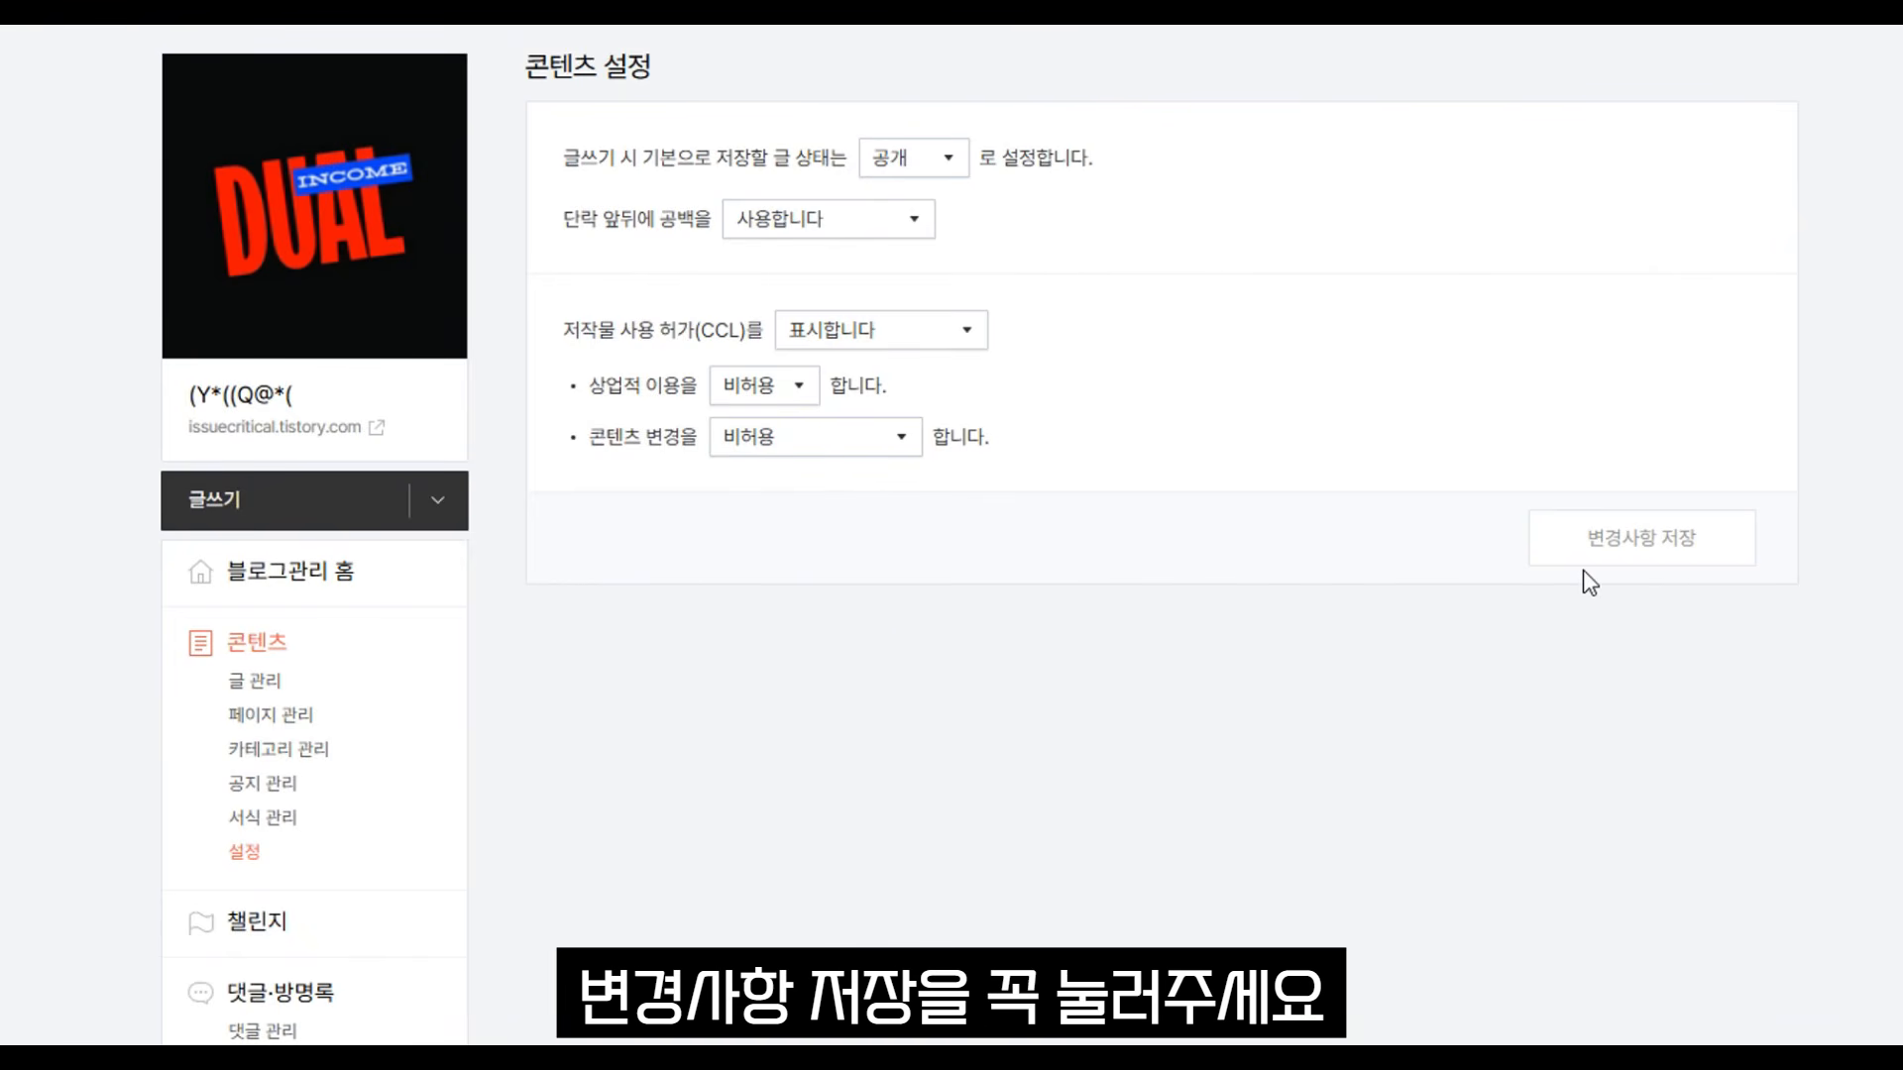
- In the comment and guestbook settings, set guestbook writing (방명록 작성) to 비허용 and save the changes
{"action": "scroll", "coordinate": [1455, 545], "scroll_direction": "down", "scroll_amount": 3}
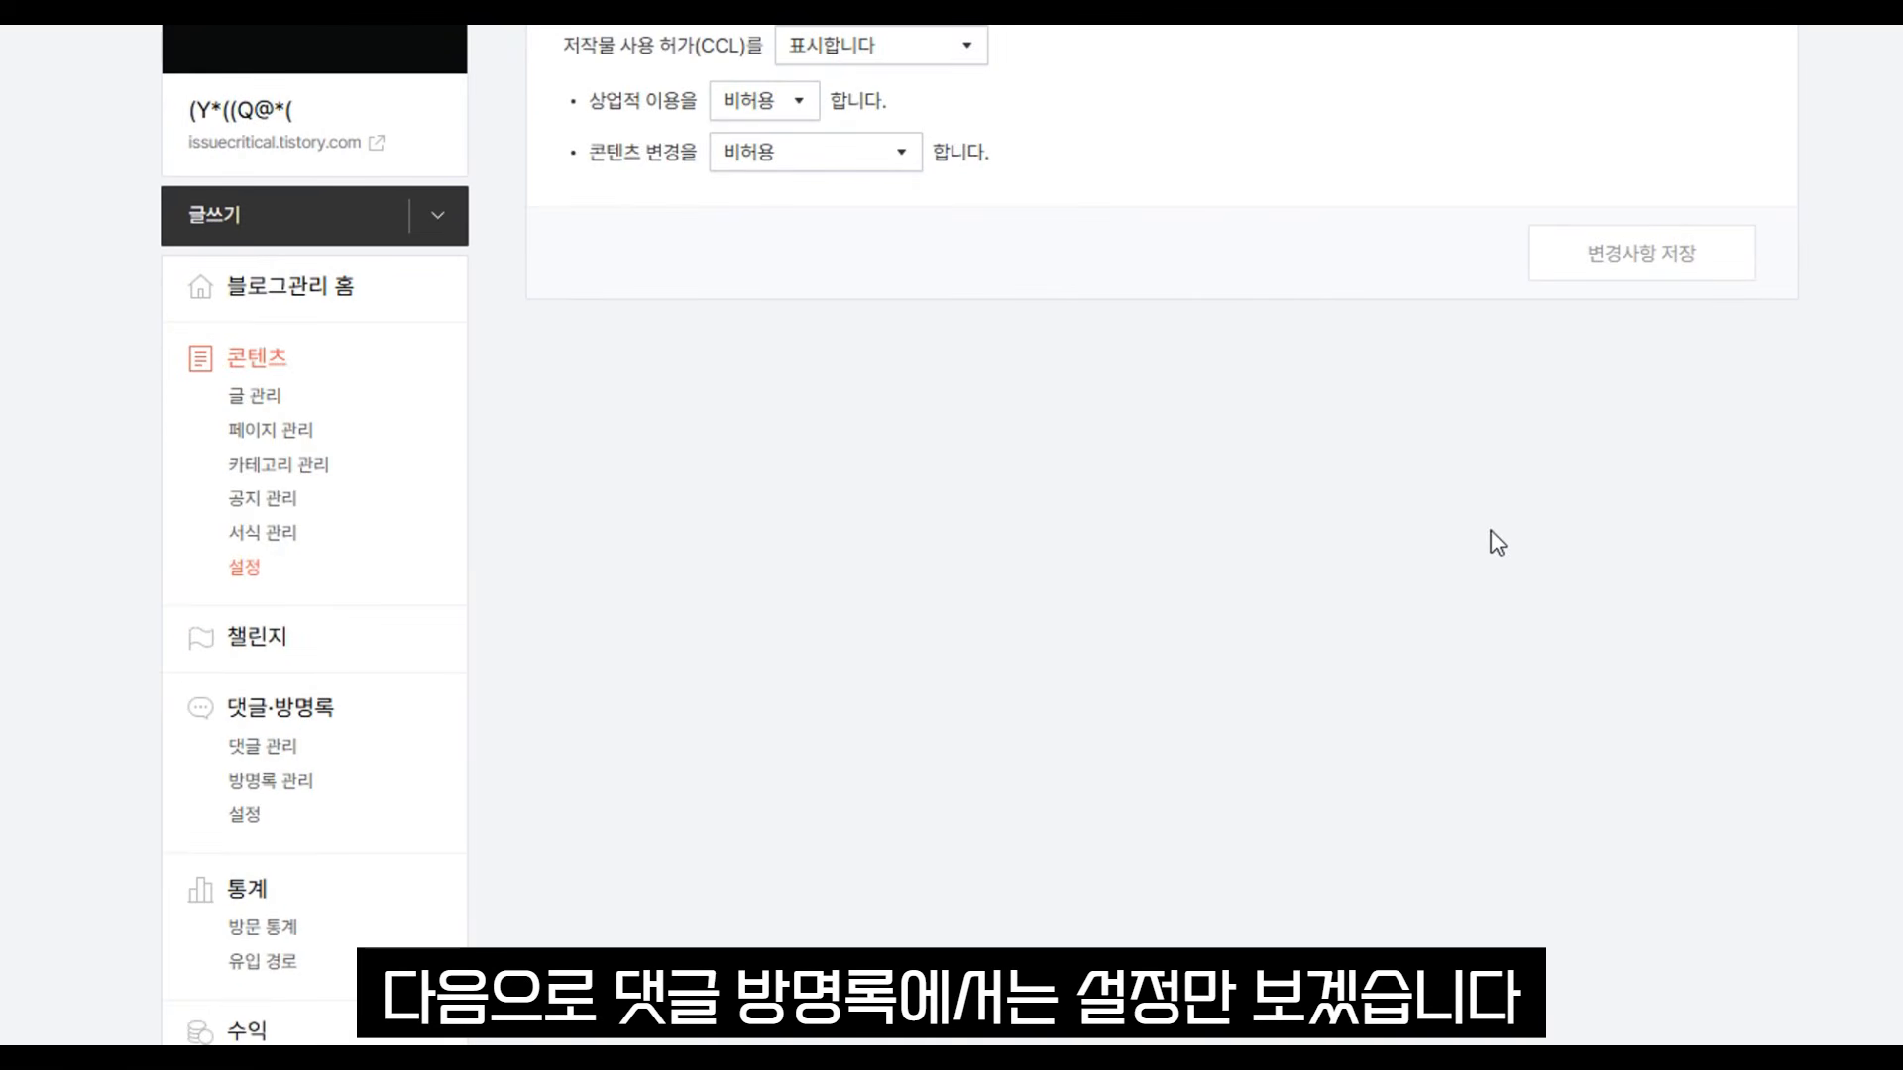
{"action": "left_click", "coordinate": [250, 834]}
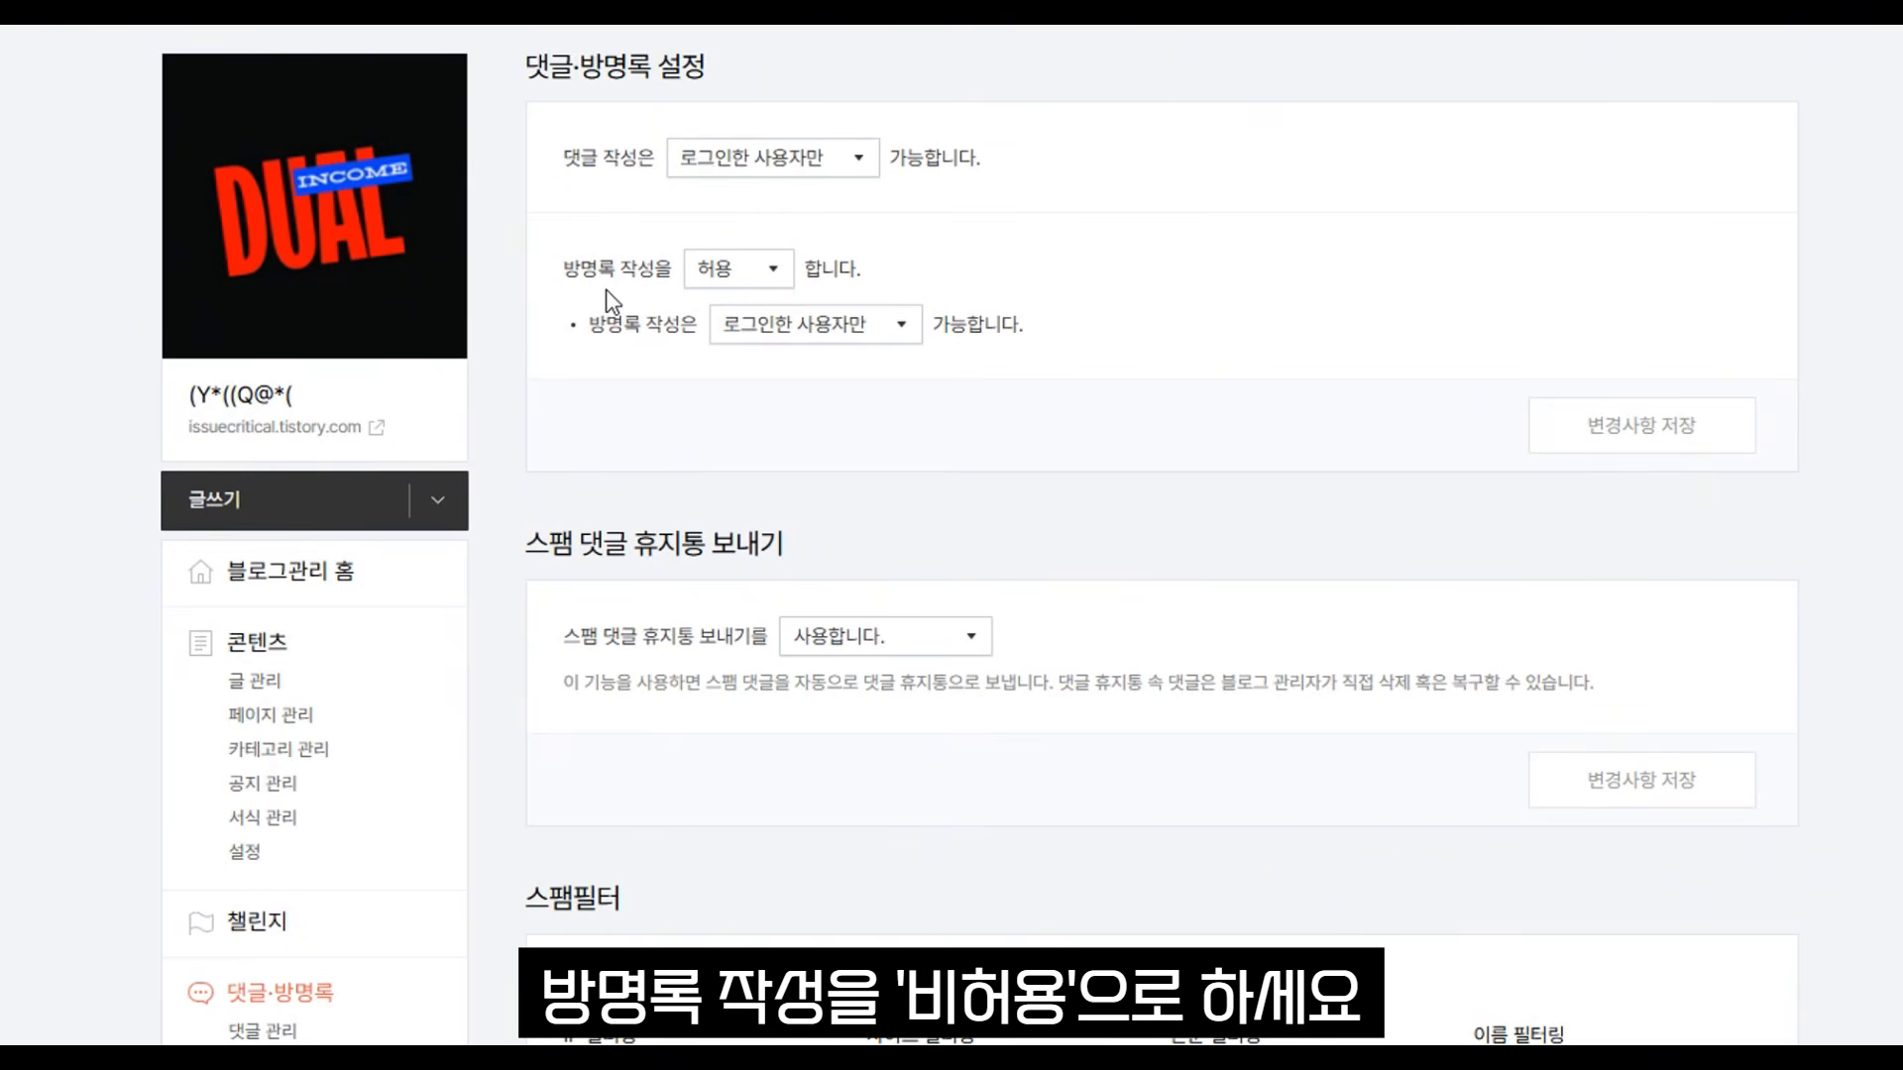
{"action": "left_click", "coordinate": [750, 275]}
{"action": "left_click", "coordinate": [735, 271]}
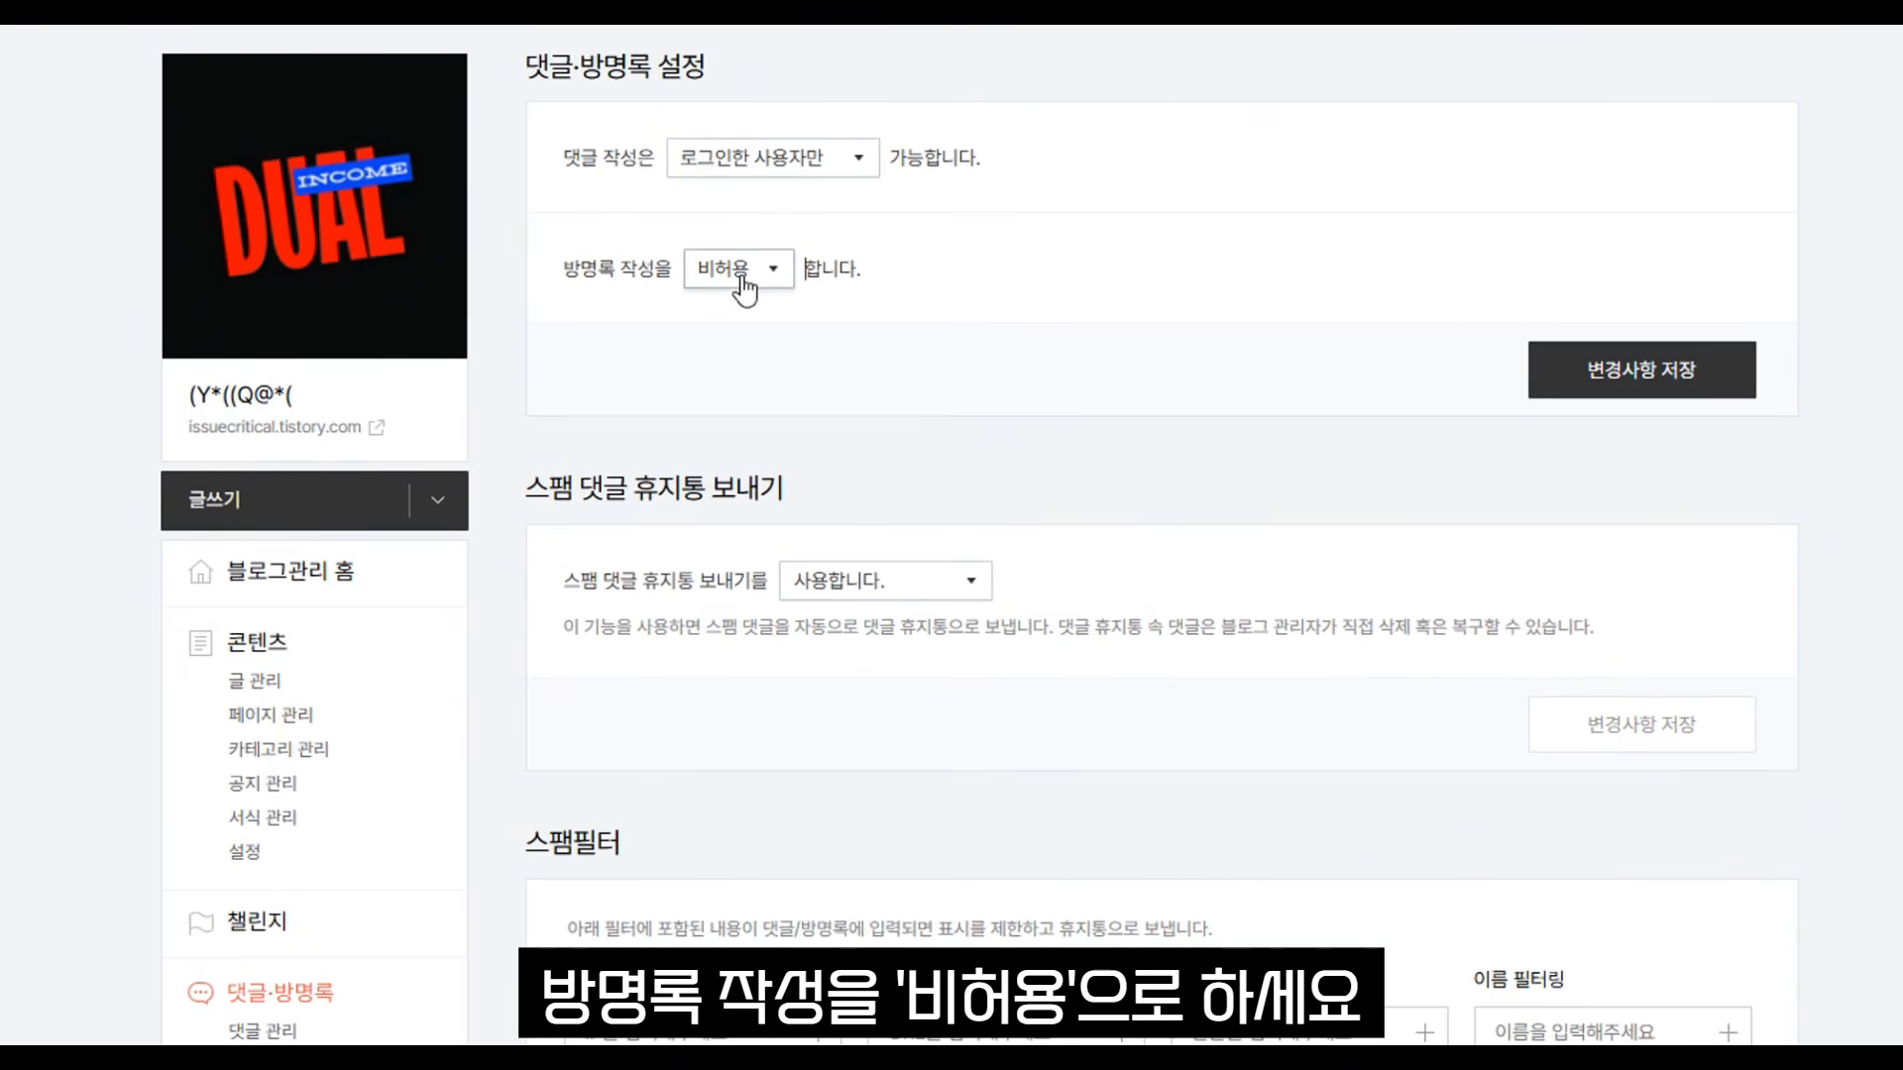
{"action": "left_click", "coordinate": [1688, 373]}
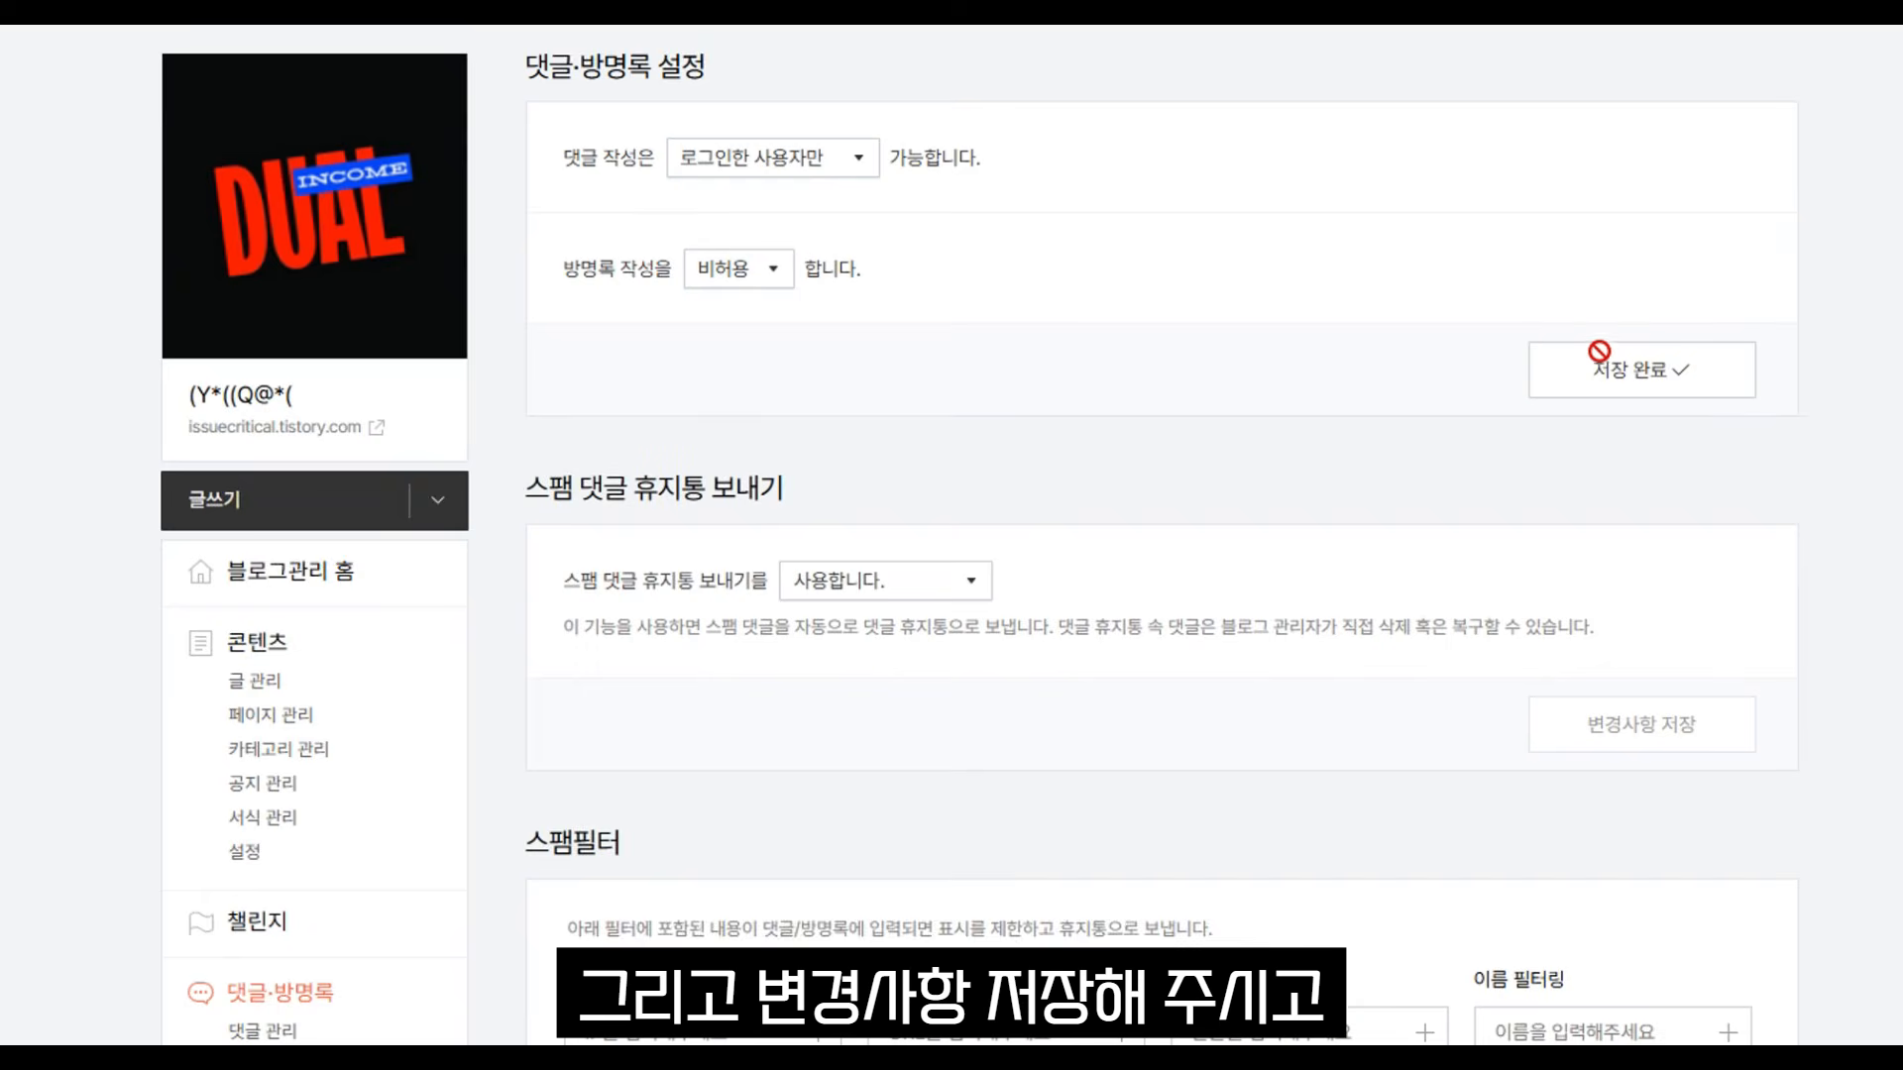
{"action": "scroll", "coordinate": [916, 691], "scroll_direction": "down", "scroll_amount": 3}
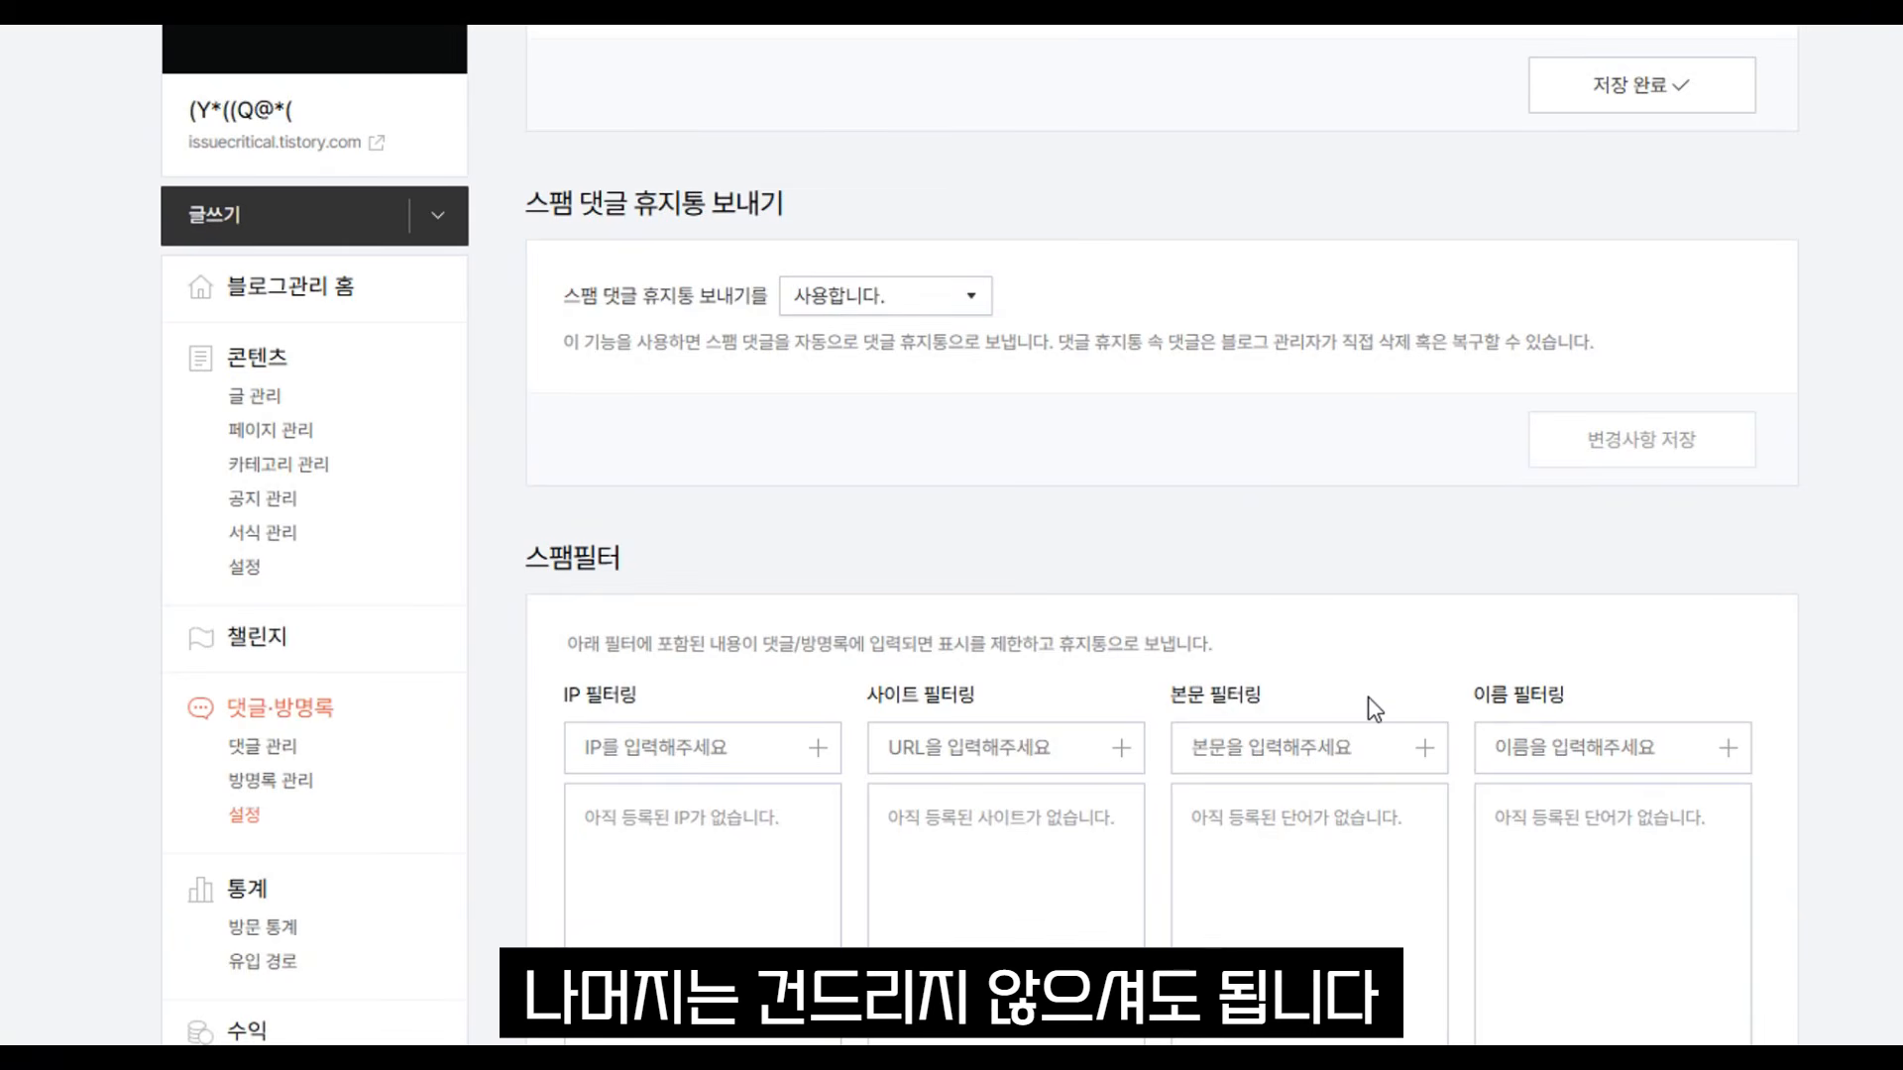
{"action": "scroll", "coordinate": [1352, 684], "scroll_direction": "up", "scroll_amount": 3}
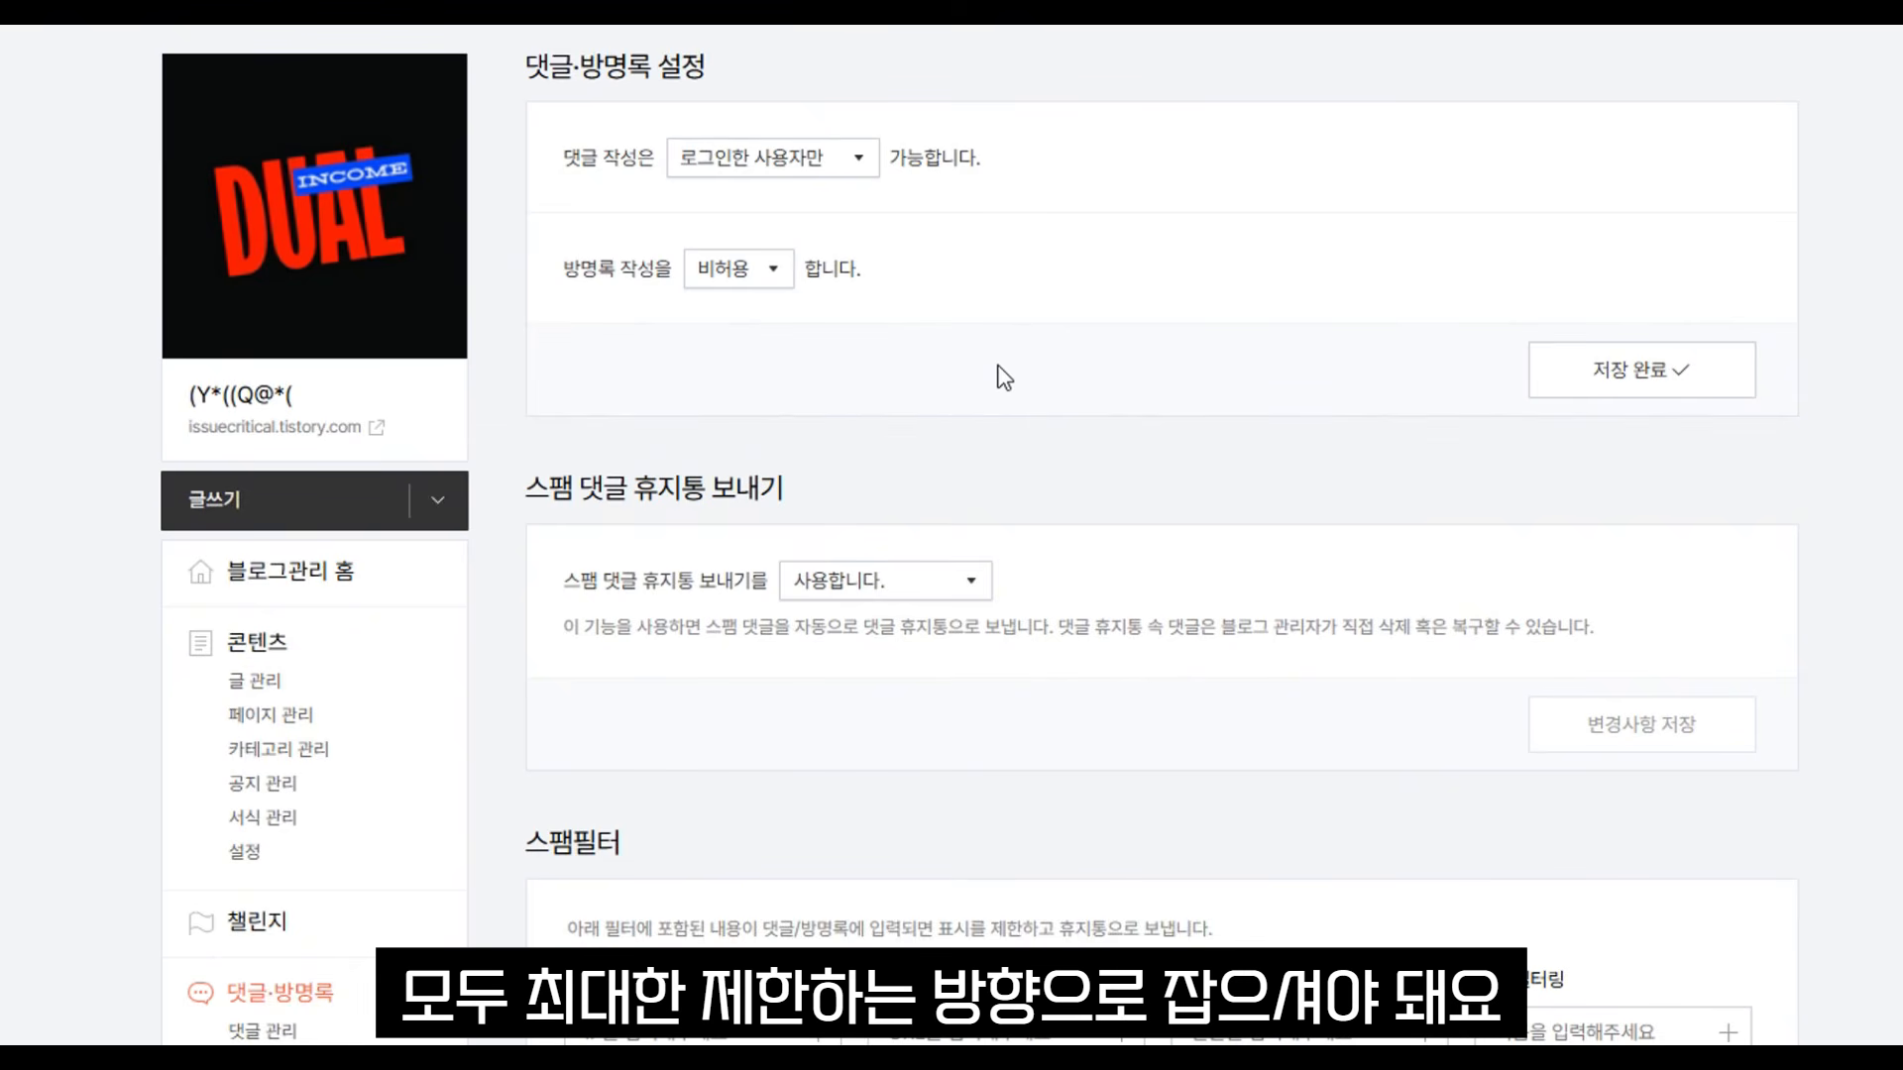
- In the mobile web settings, set the Tistory mobile web auto connection to 사용하지 않습니다 and save the changes
{"action": "scroll", "coordinate": [574, 658], "scroll_direction": "down", "scroll_amount": 4}
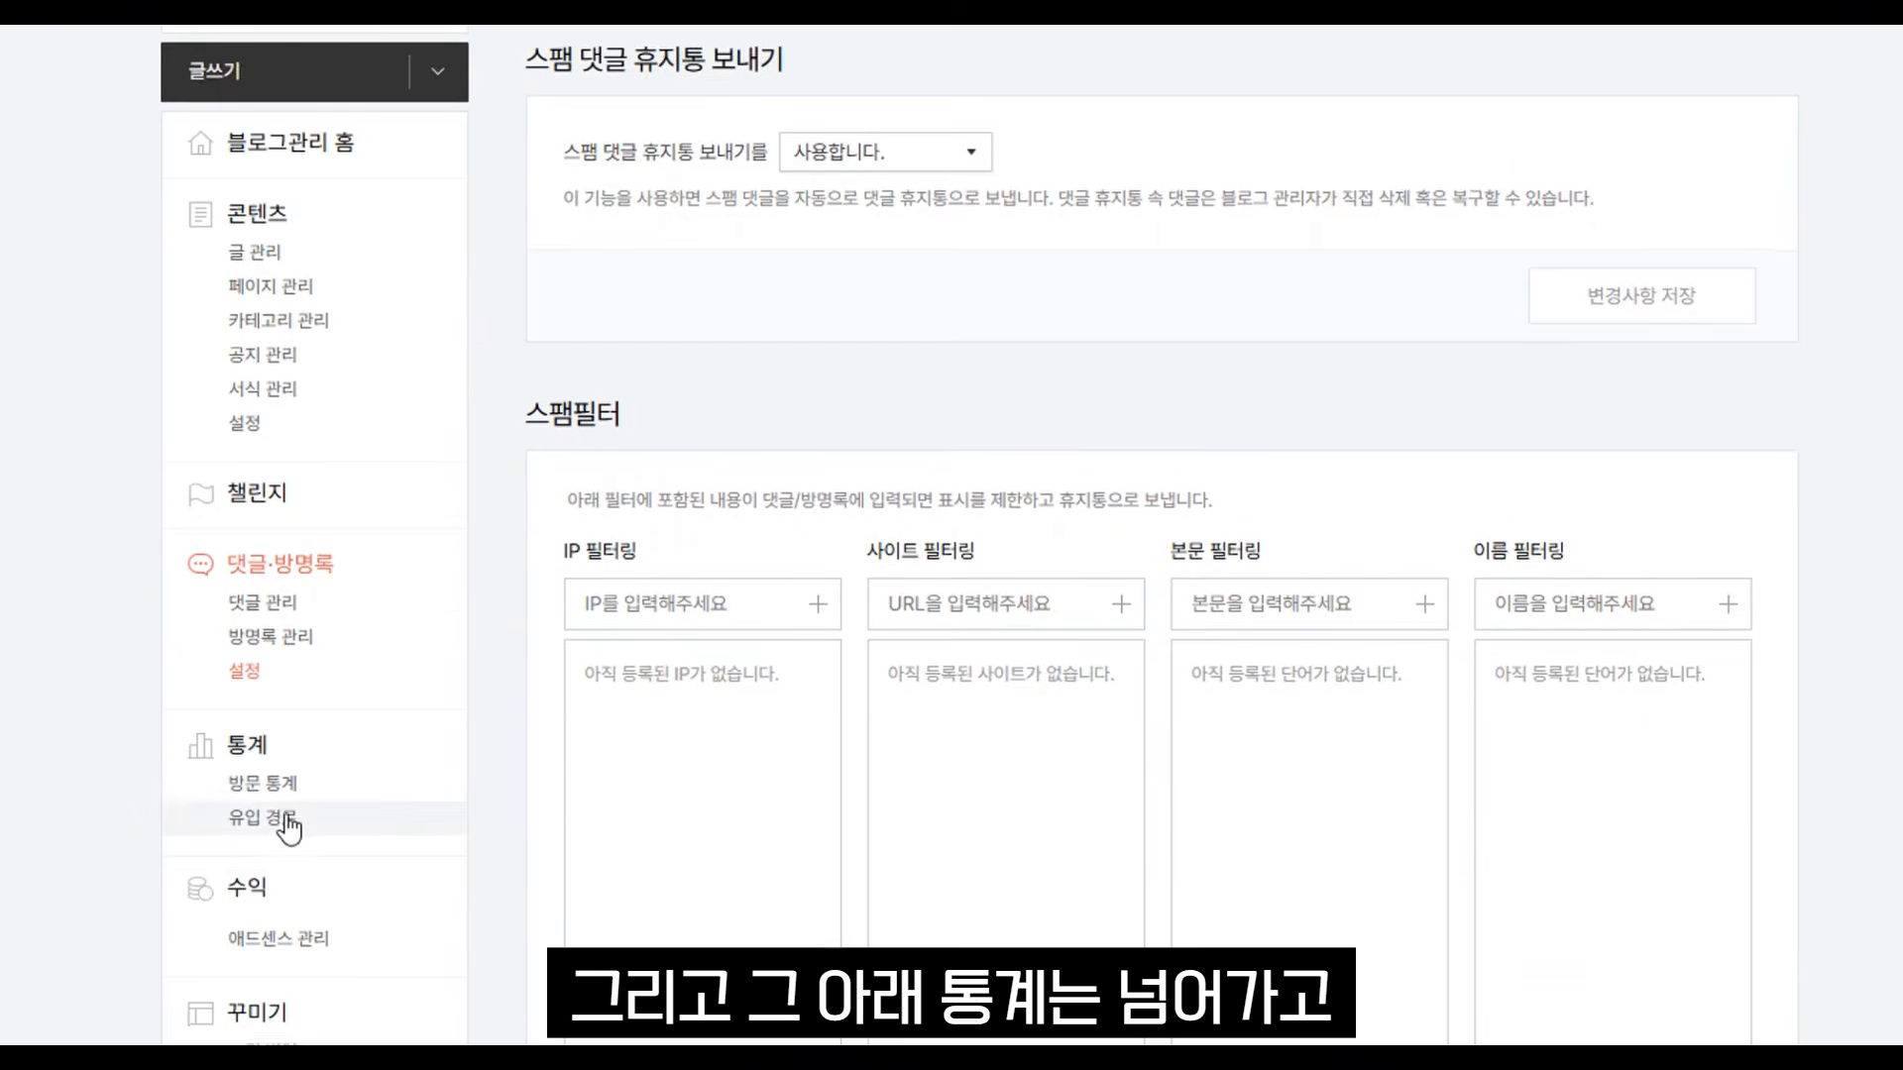
{"action": "scroll", "coordinate": [359, 508], "scroll_direction": "down", "scroll_amount": 3}
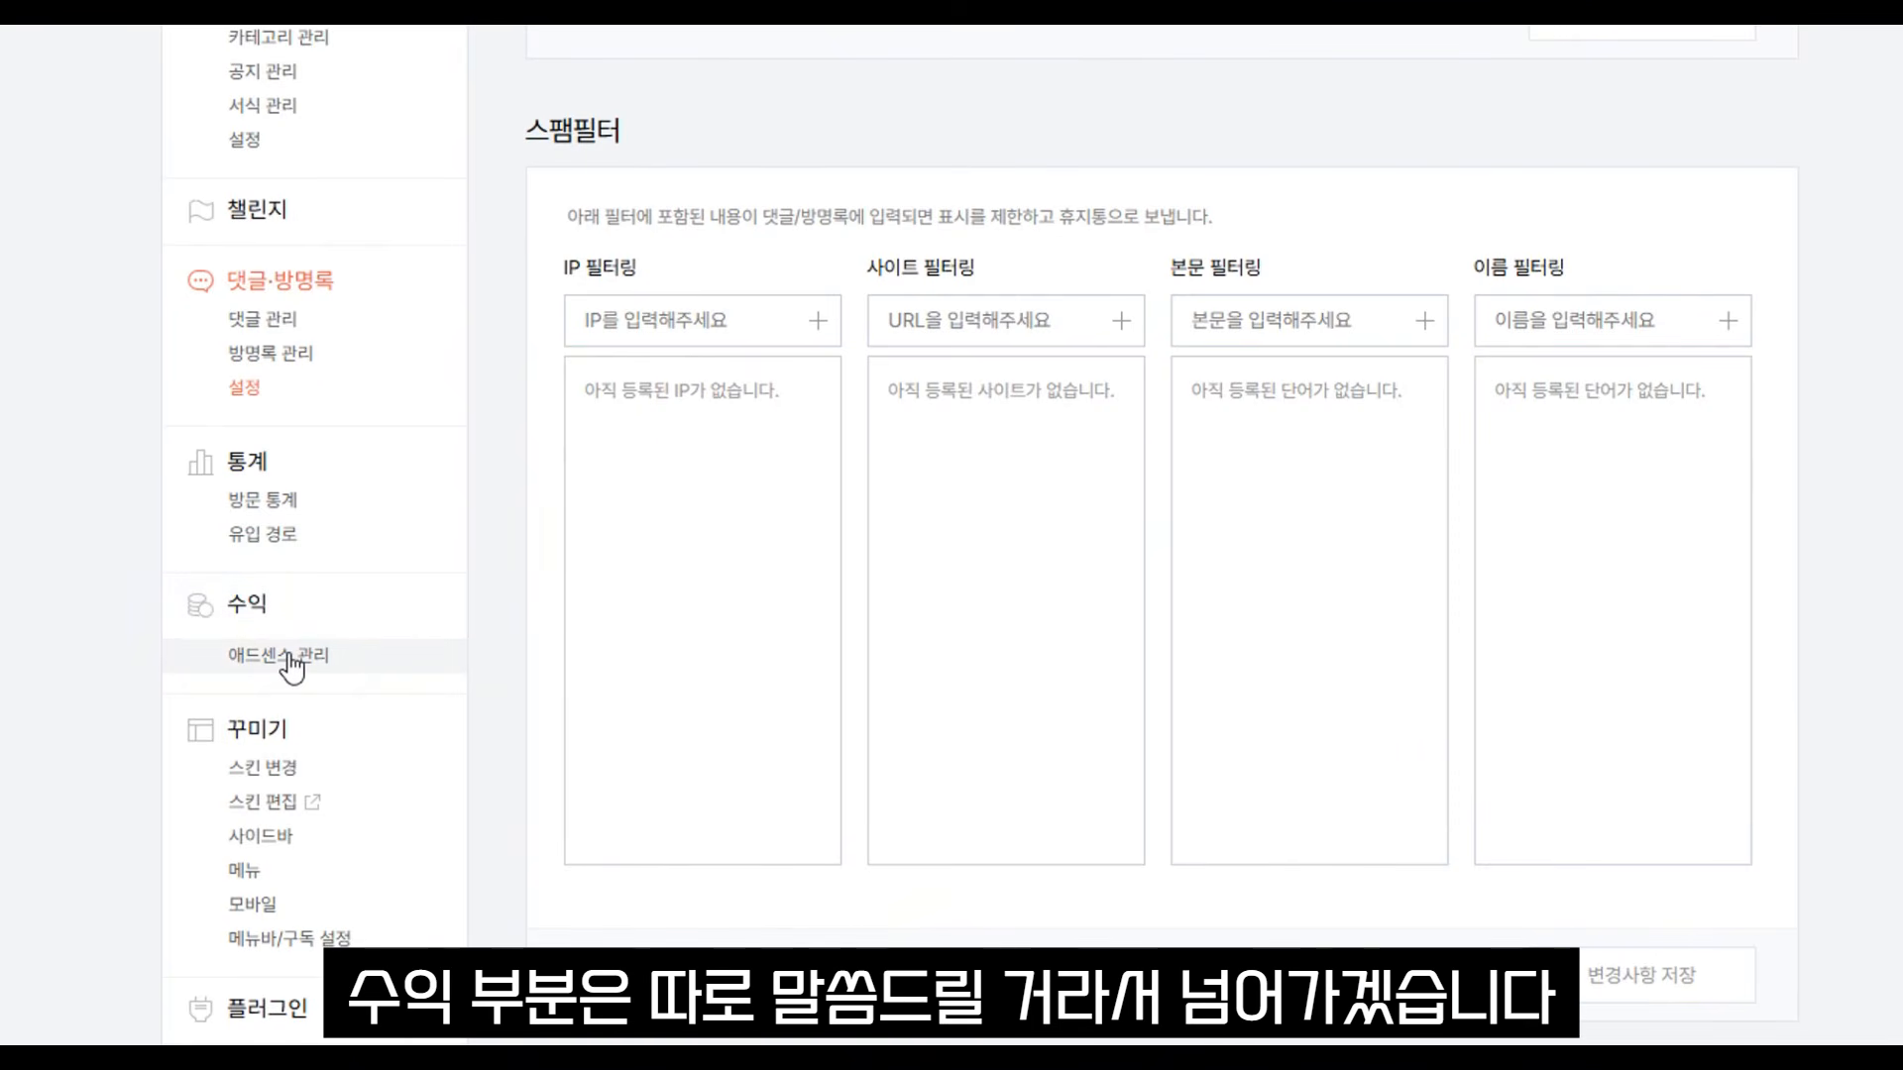
{"action": "scroll", "coordinate": [292, 662], "scroll_direction": "down", "scroll_amount": 3}
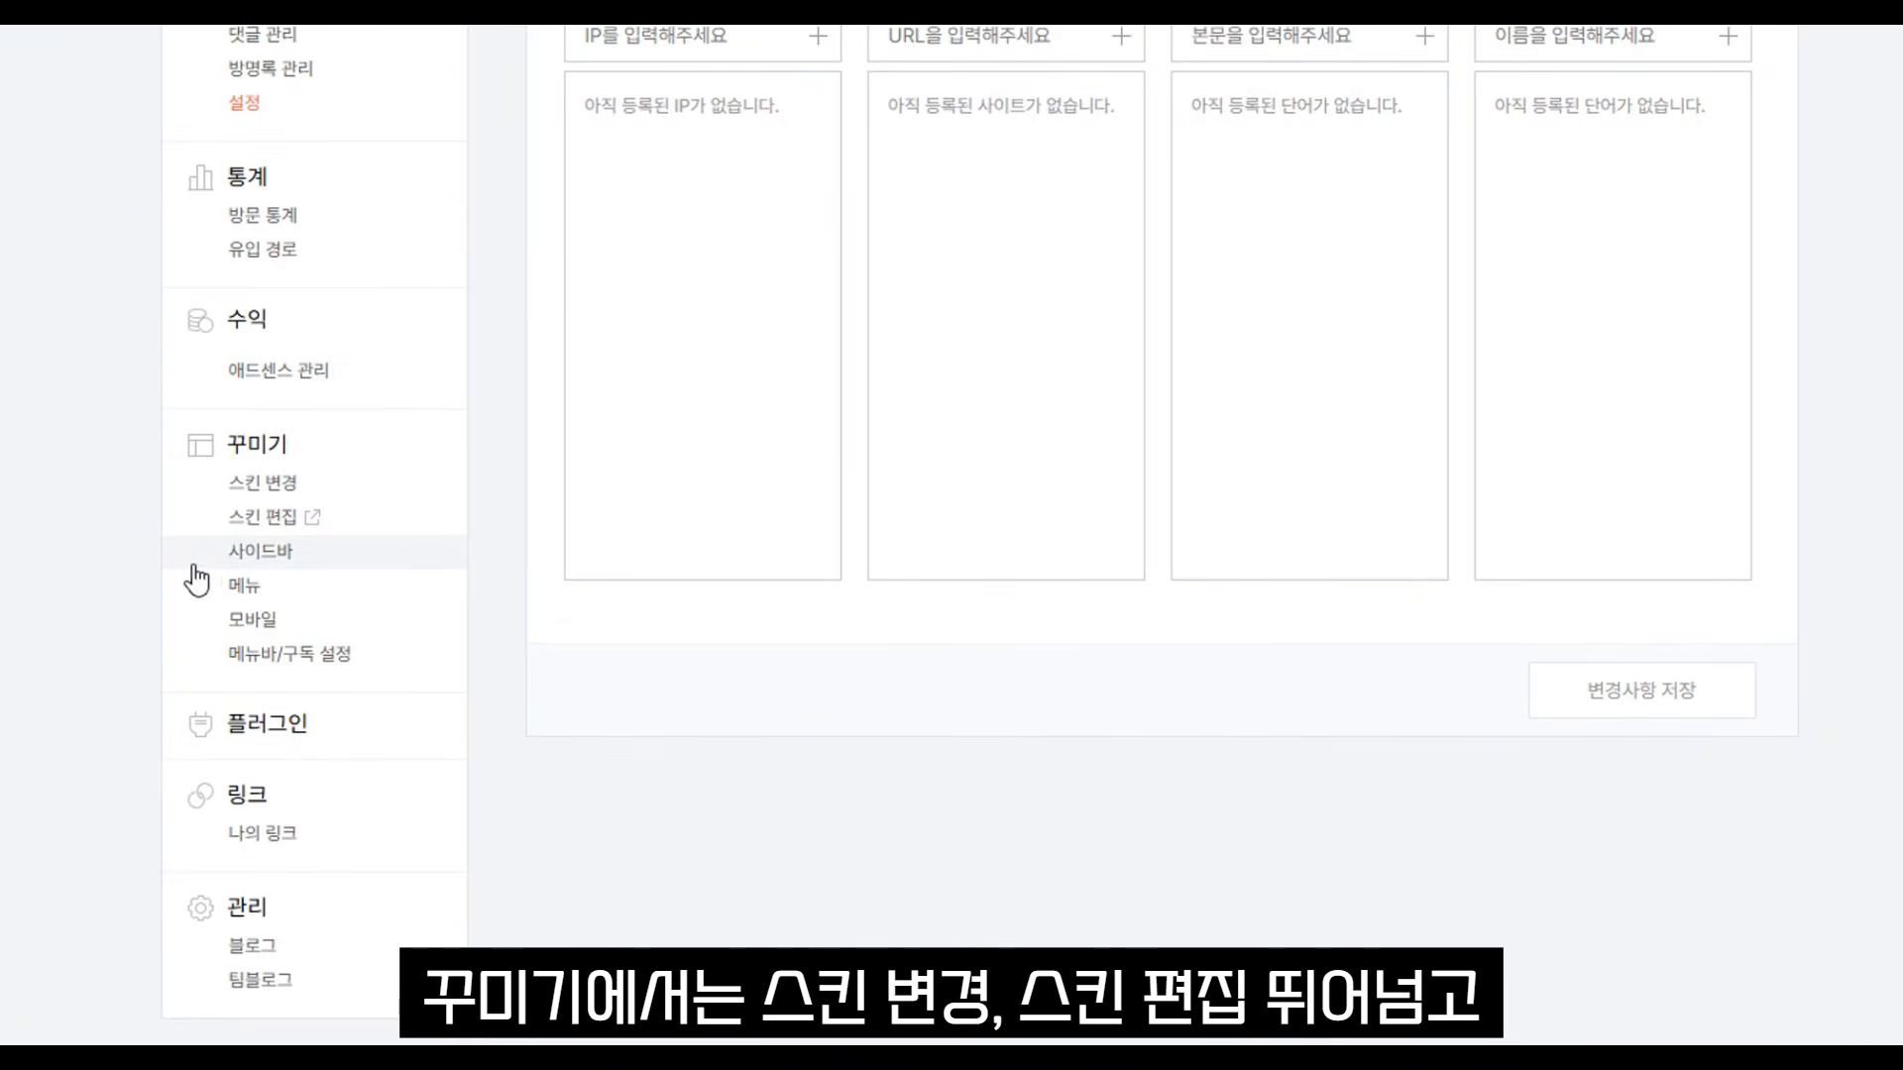
{"action": "left_click", "coordinate": [258, 619]}
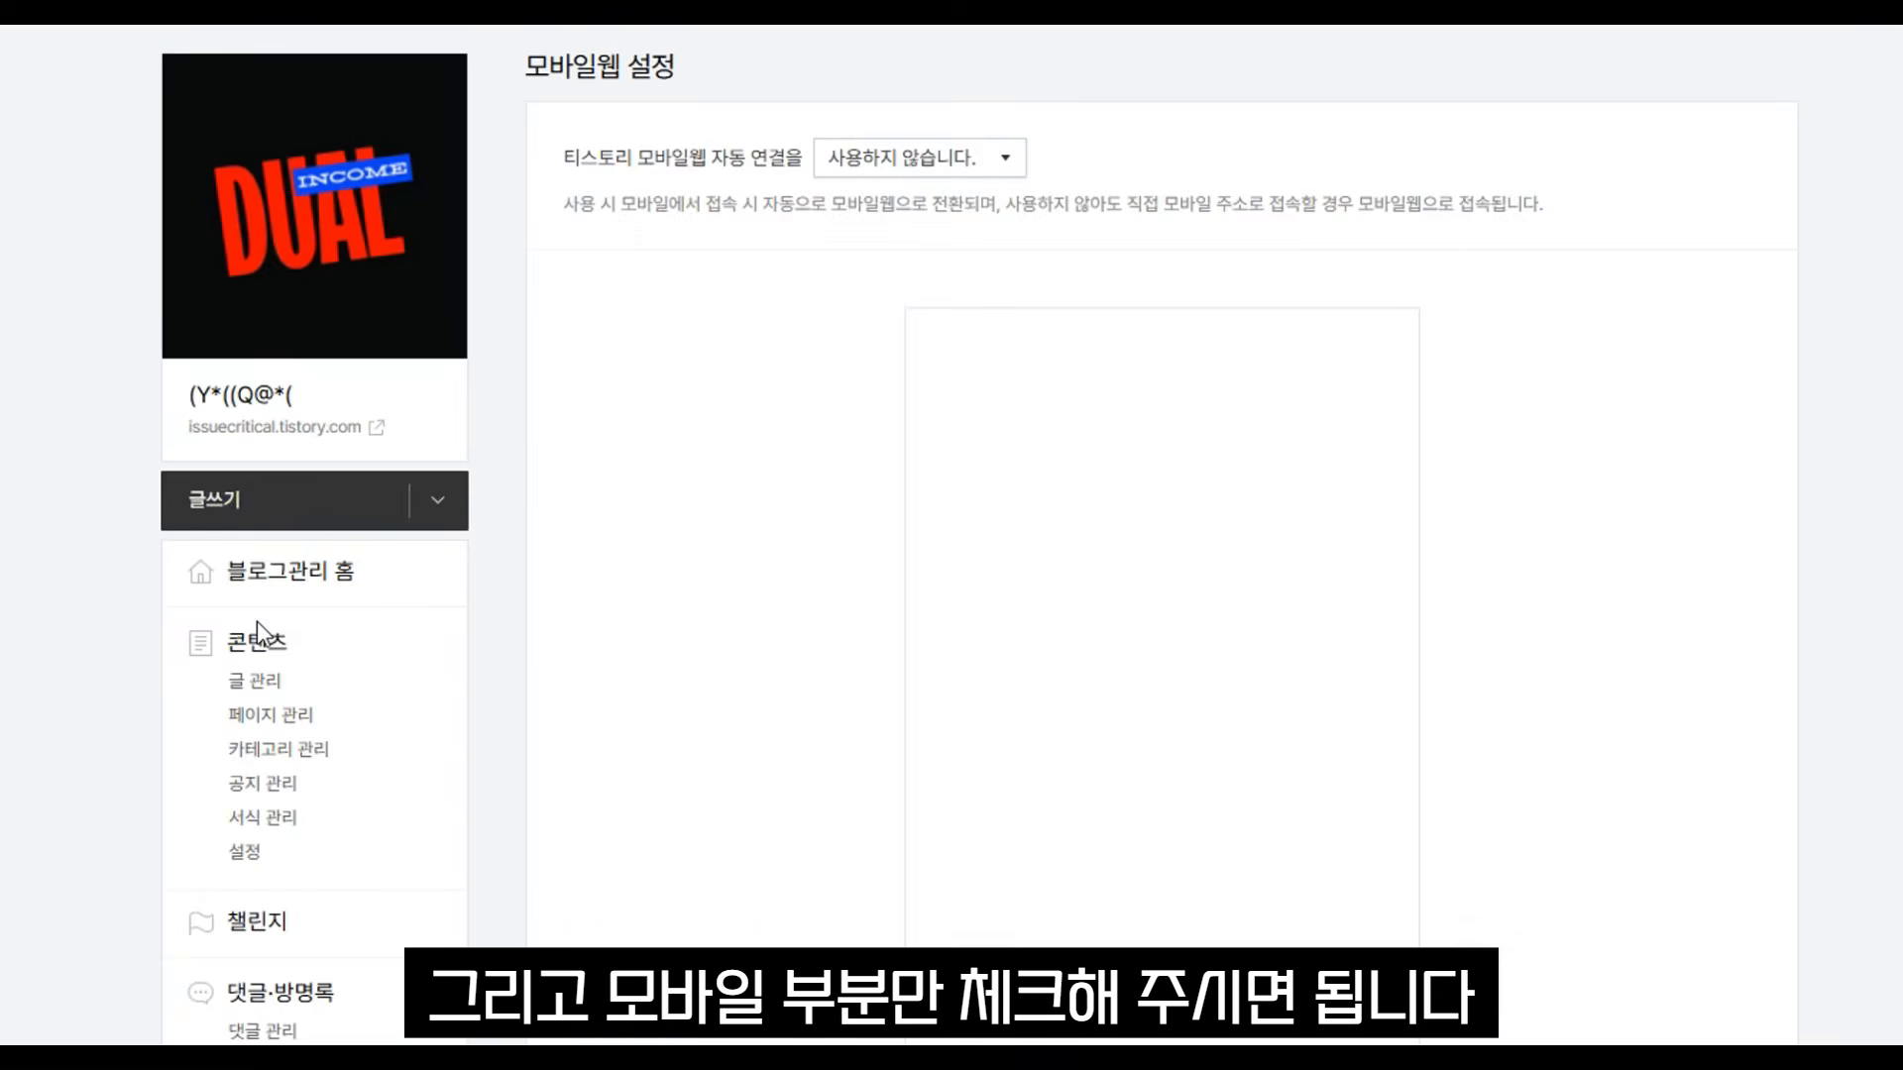
{"action": "left_click", "coordinate": [941, 160]}
{"action": "left_click", "coordinate": [944, 164]}
{"action": "left_click", "coordinate": [944, 165]}
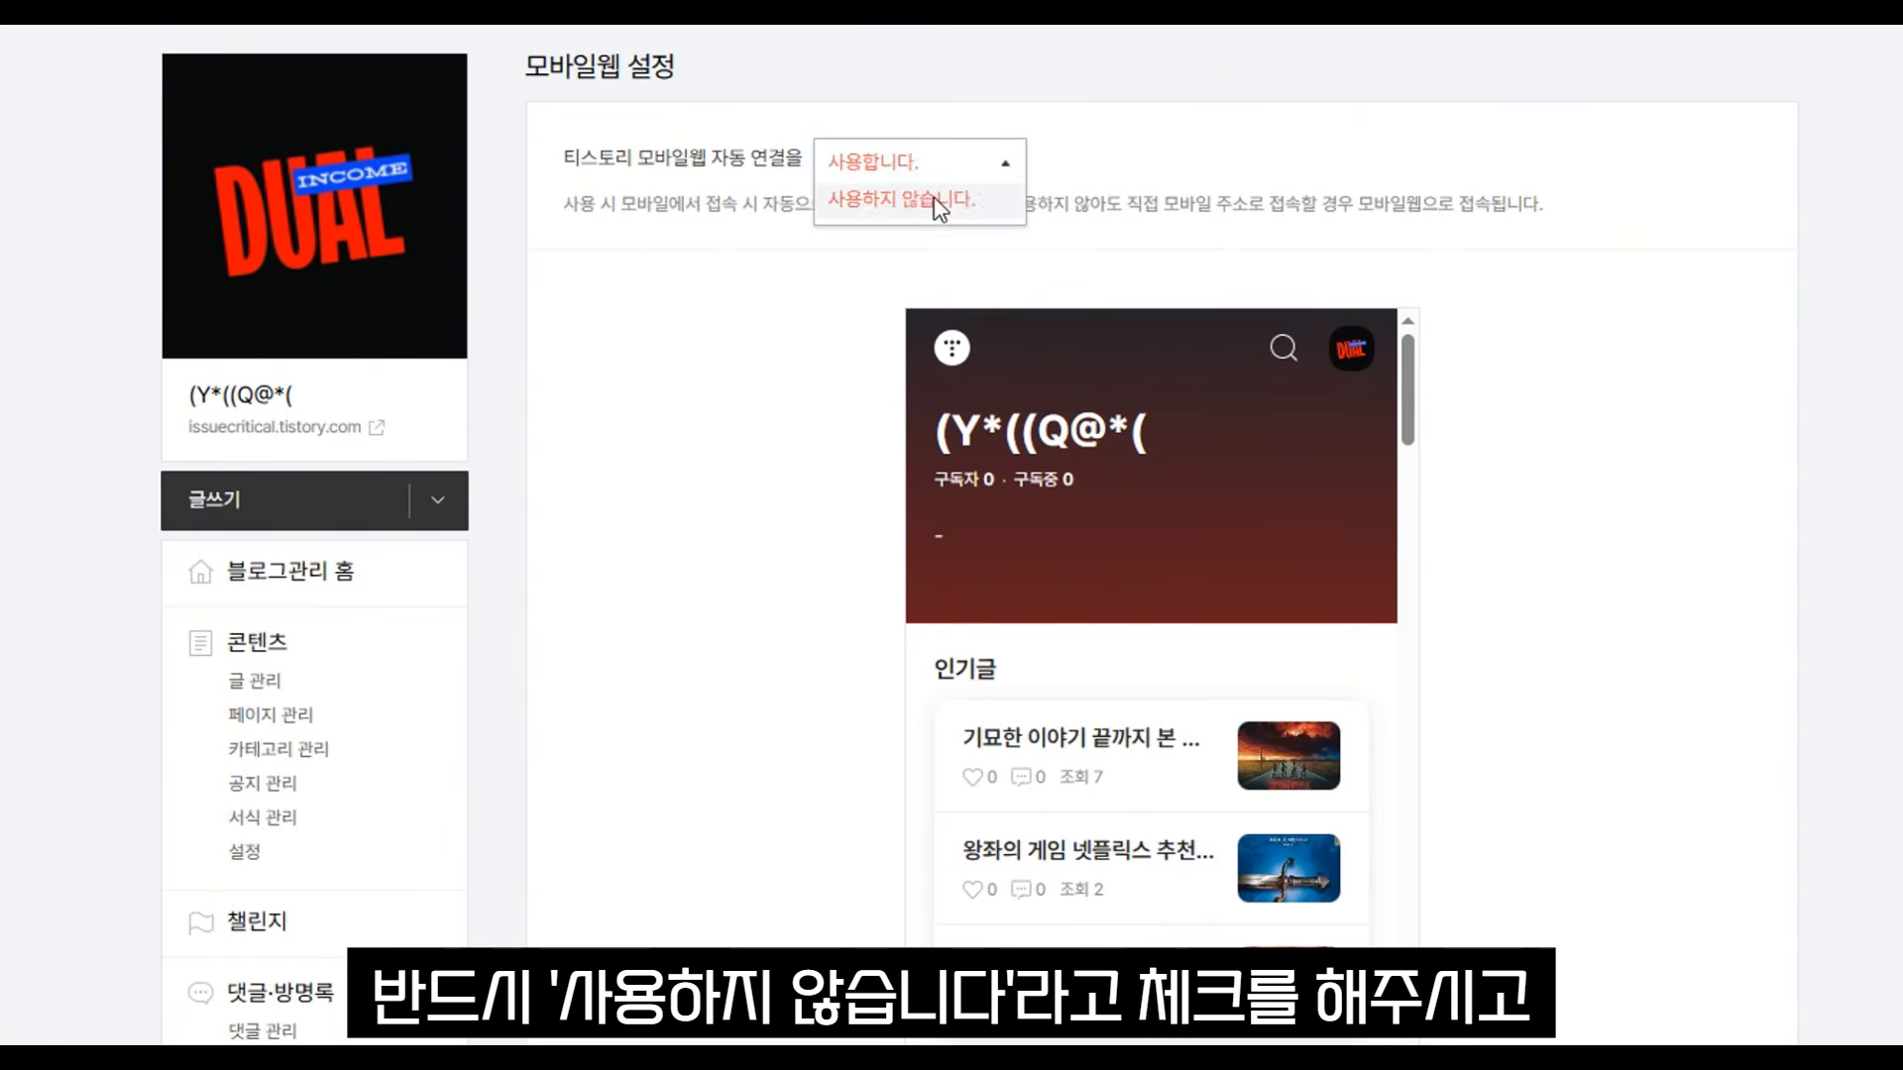
{"action": "left_click", "coordinate": [933, 198]}
{"action": "scroll", "coordinate": [1358, 607], "scroll_direction": "down", "scroll_amount": 5}
{"action": "scroll", "coordinate": [1758, 739], "scroll_direction": "down", "scroll_amount": 7}
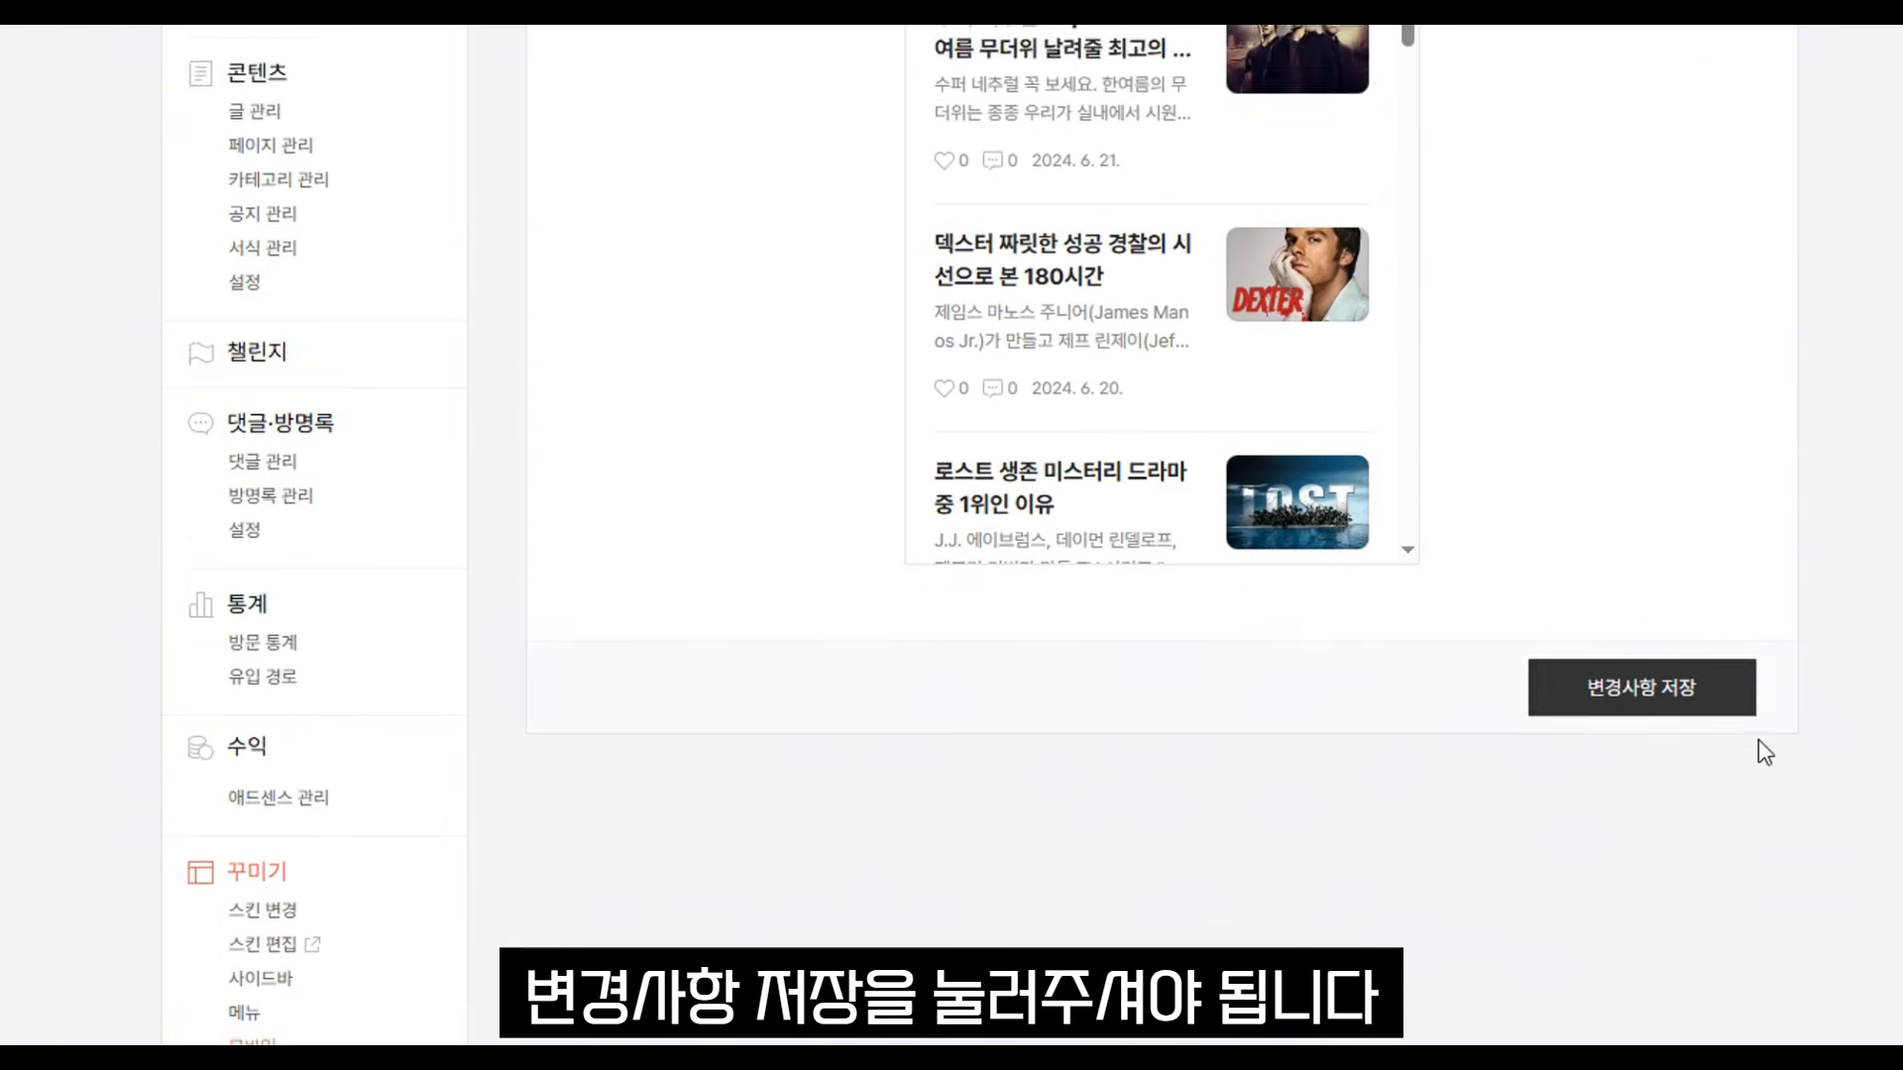
{"action": "left_click", "coordinate": [1651, 543]}
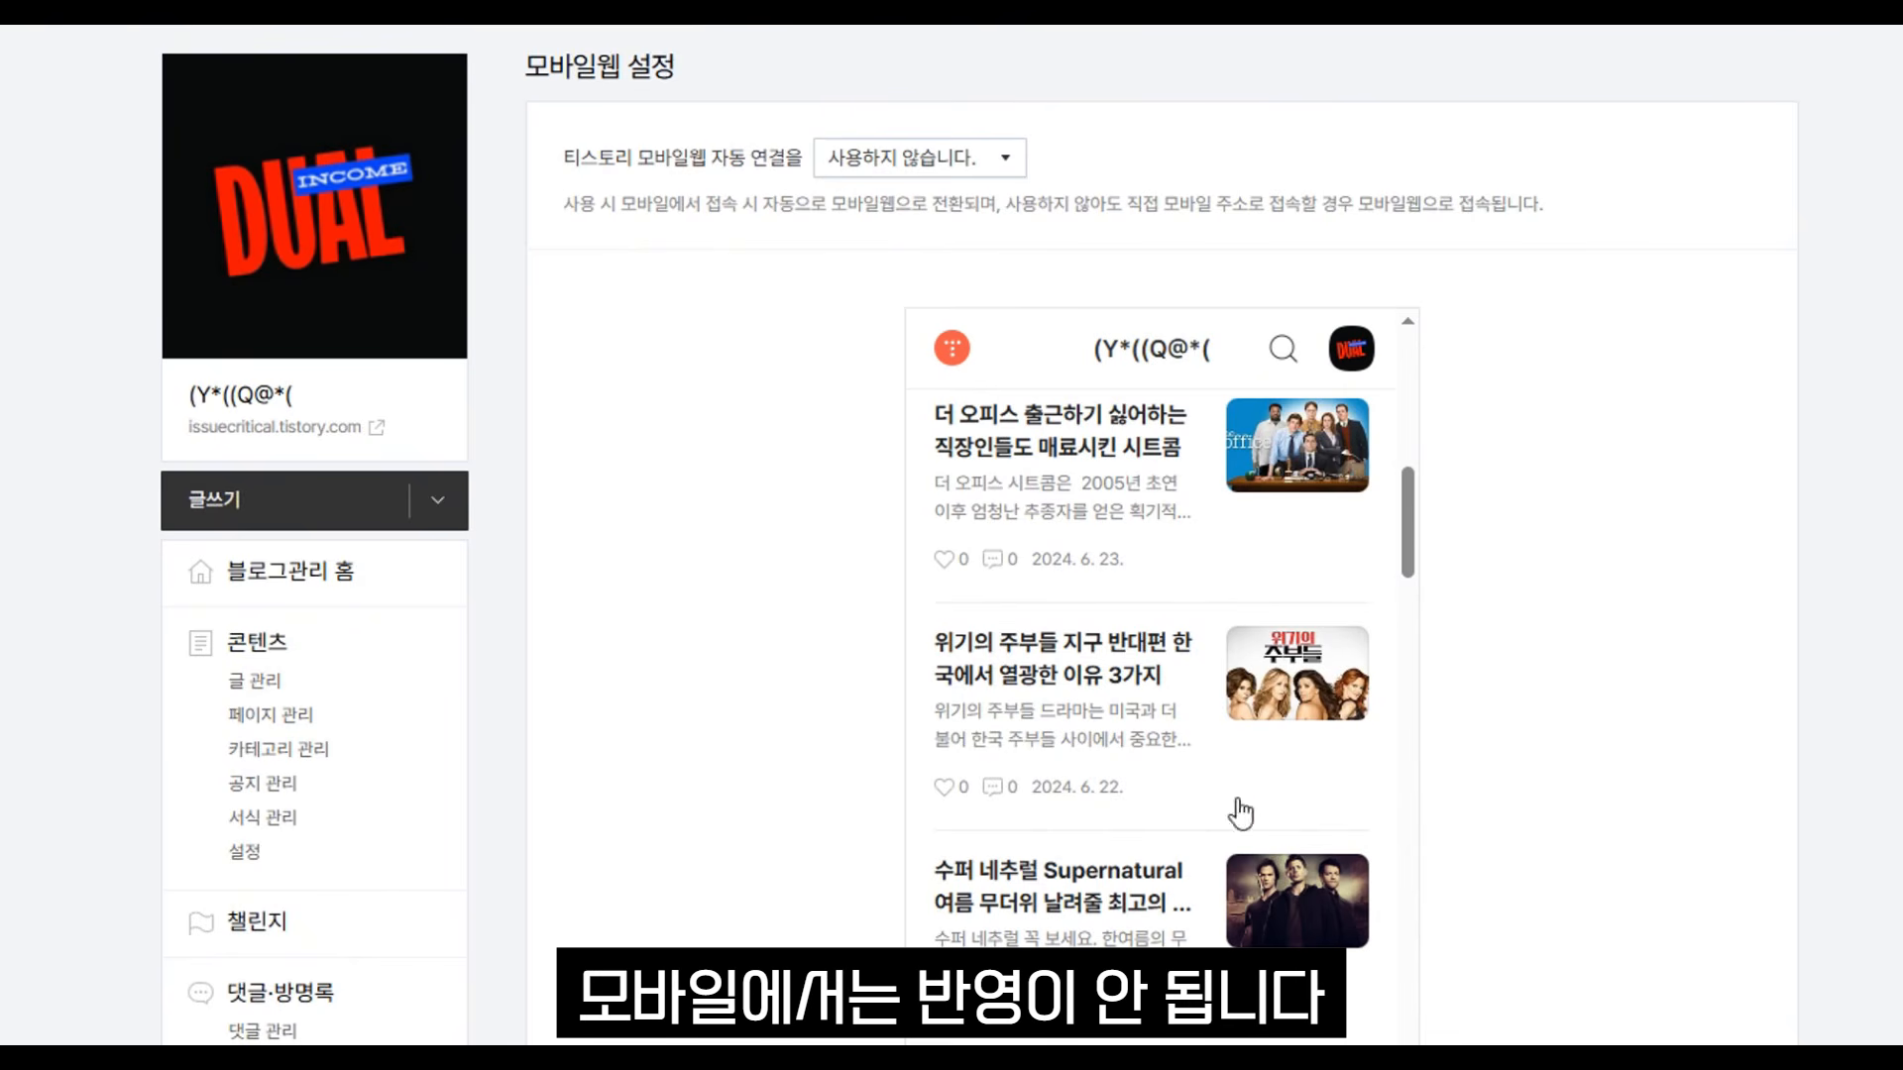
- Review the menu bar and subscribe button settings and the blog's plugin list
{"action": "scroll", "coordinate": [310, 926], "scroll_direction": "down", "scroll_amount": 7}
{"action": "left_click", "coordinate": [314, 939]}
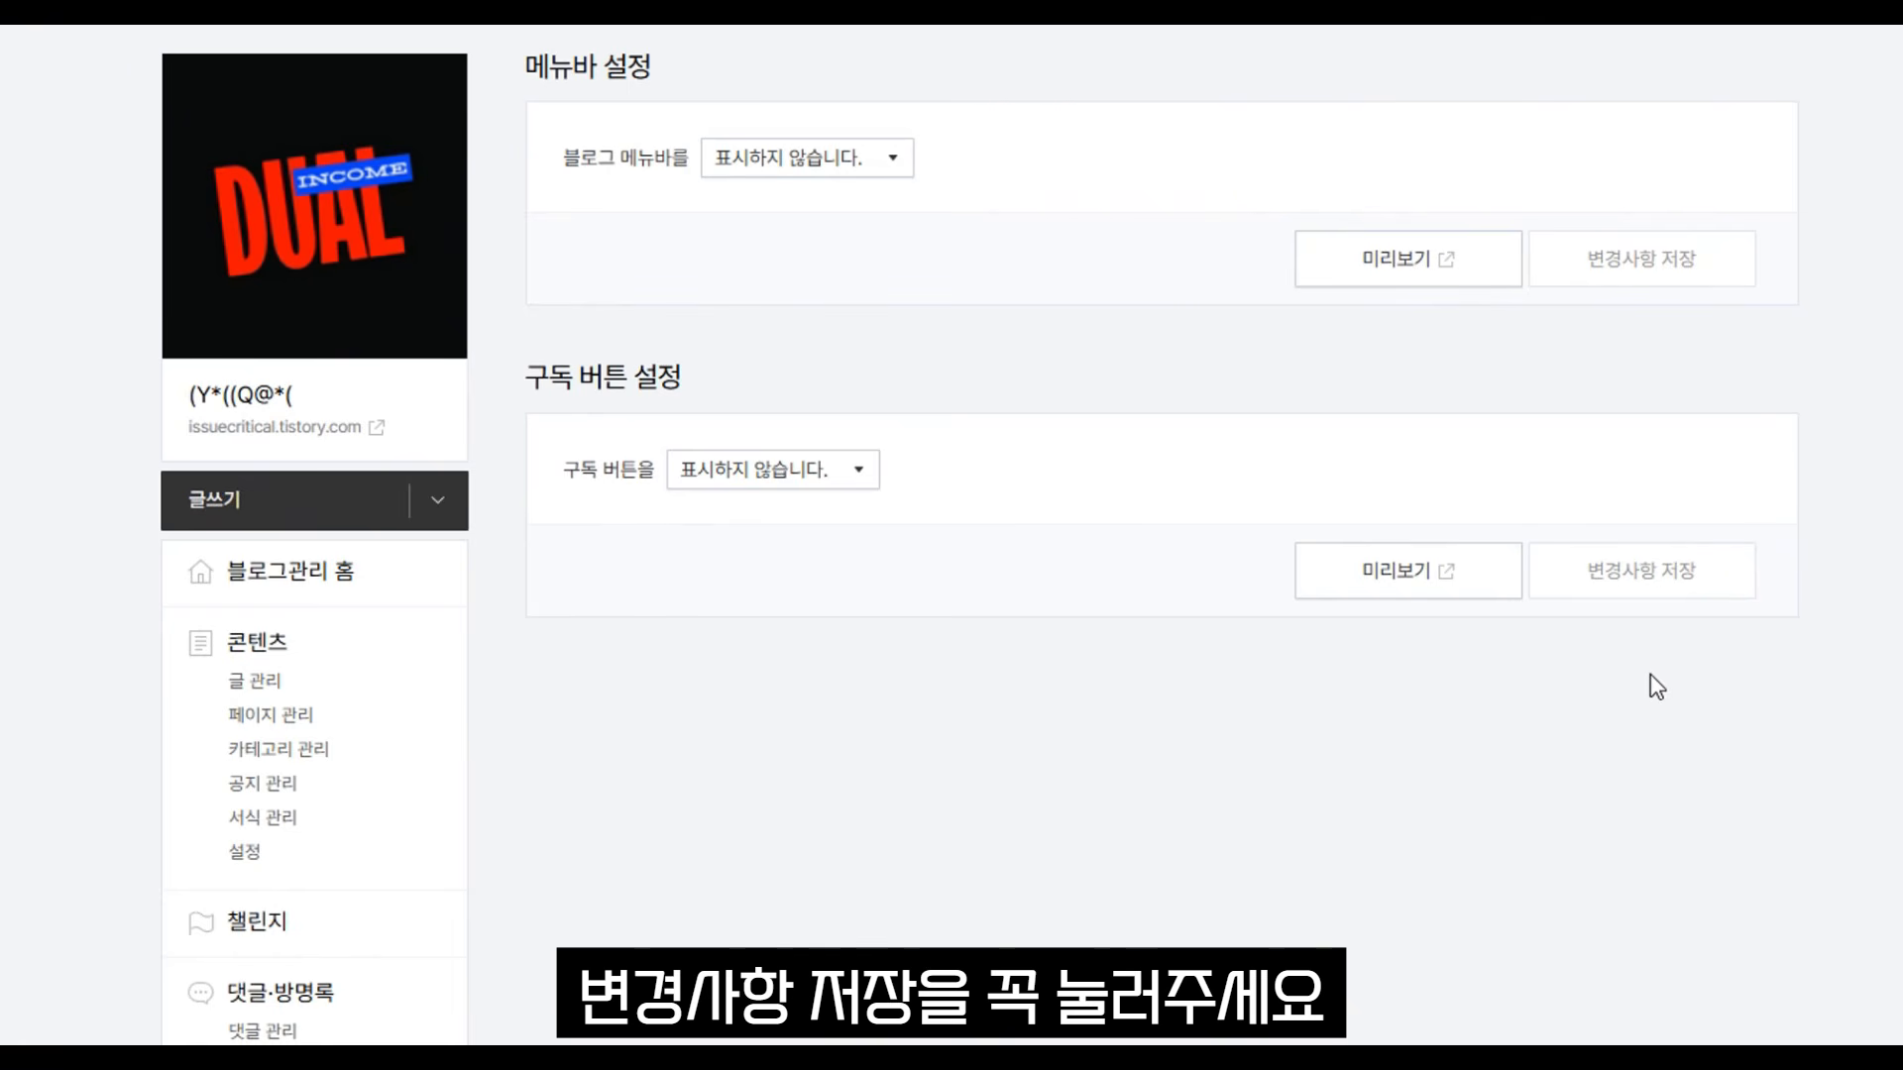
{"action": "scroll", "coordinate": [353, 539], "scroll_direction": "down", "scroll_amount": 10}
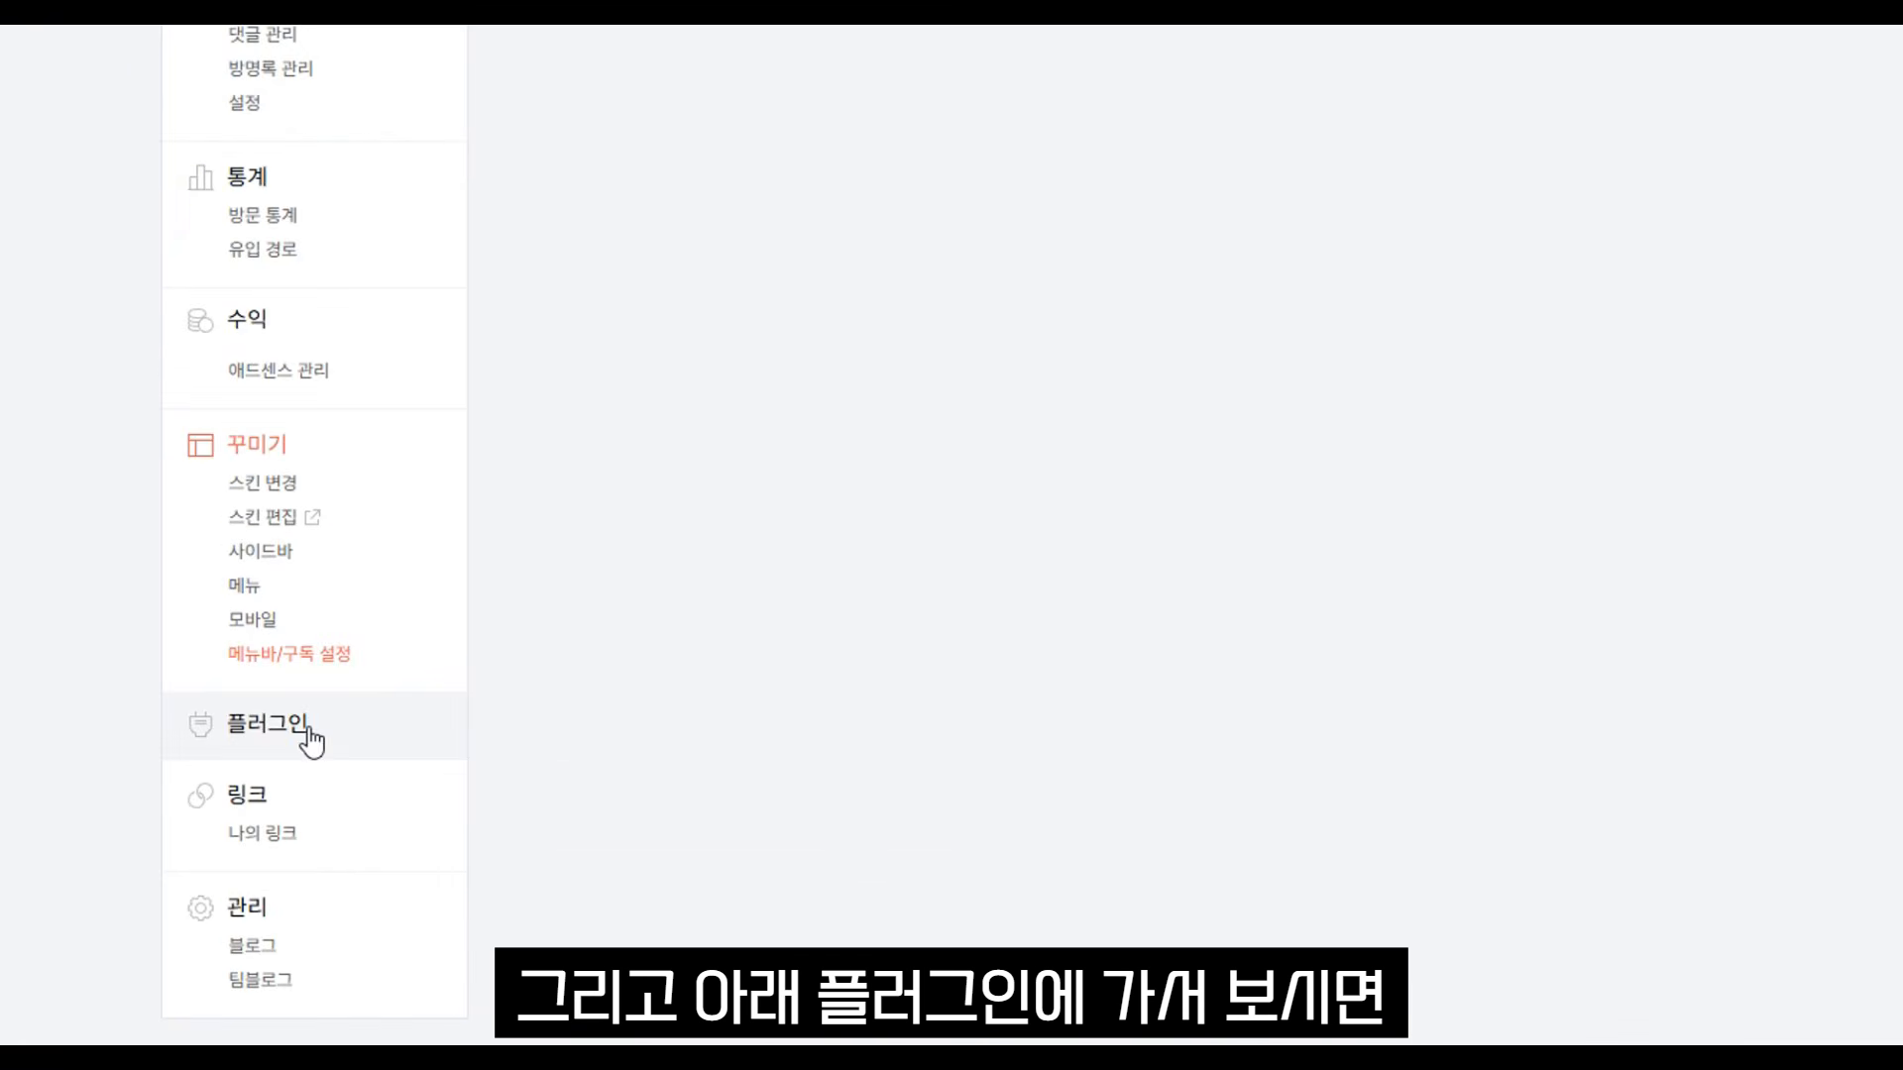
{"action": "left_click", "coordinate": [310, 730]}
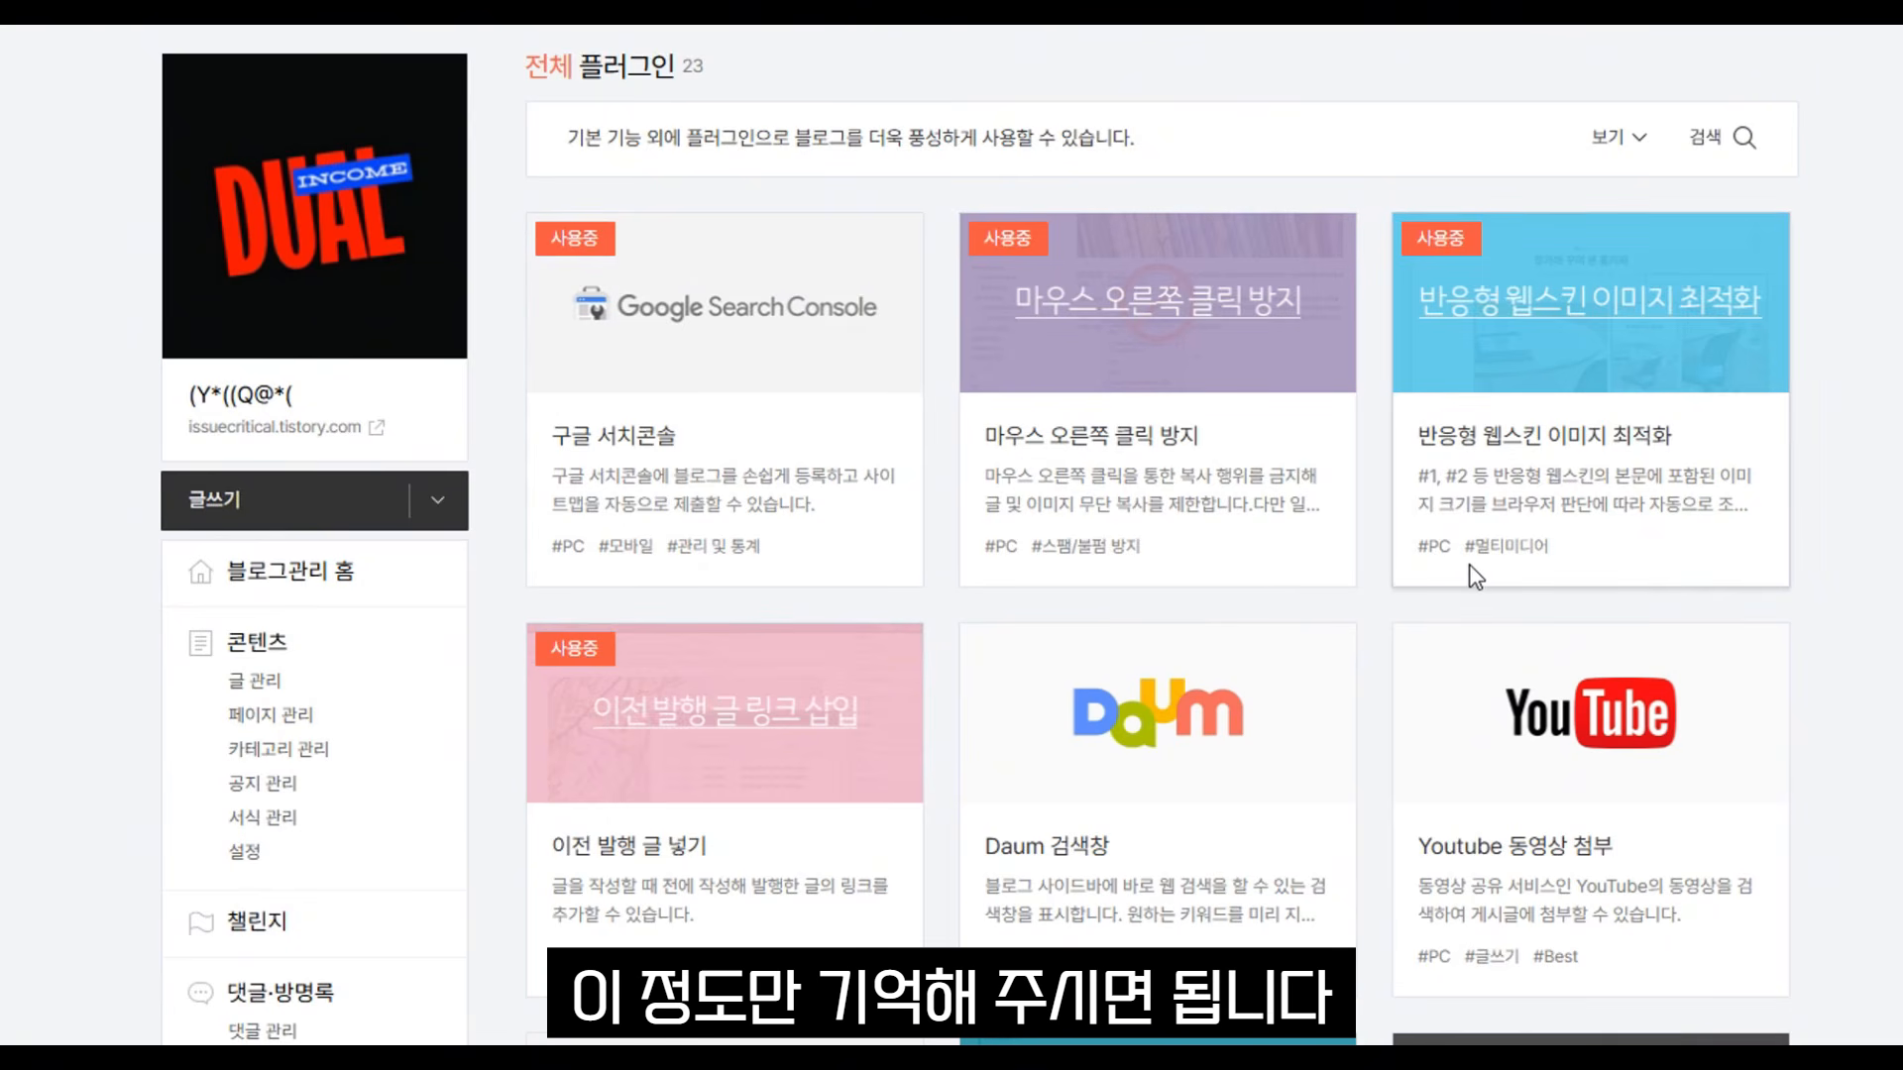
- Open the blog management settings (관리 > 블로그) and examine the blog name field, selecting its text
{"action": "scroll", "coordinate": [1358, 460], "scroll_direction": "down", "scroll_amount": 10}
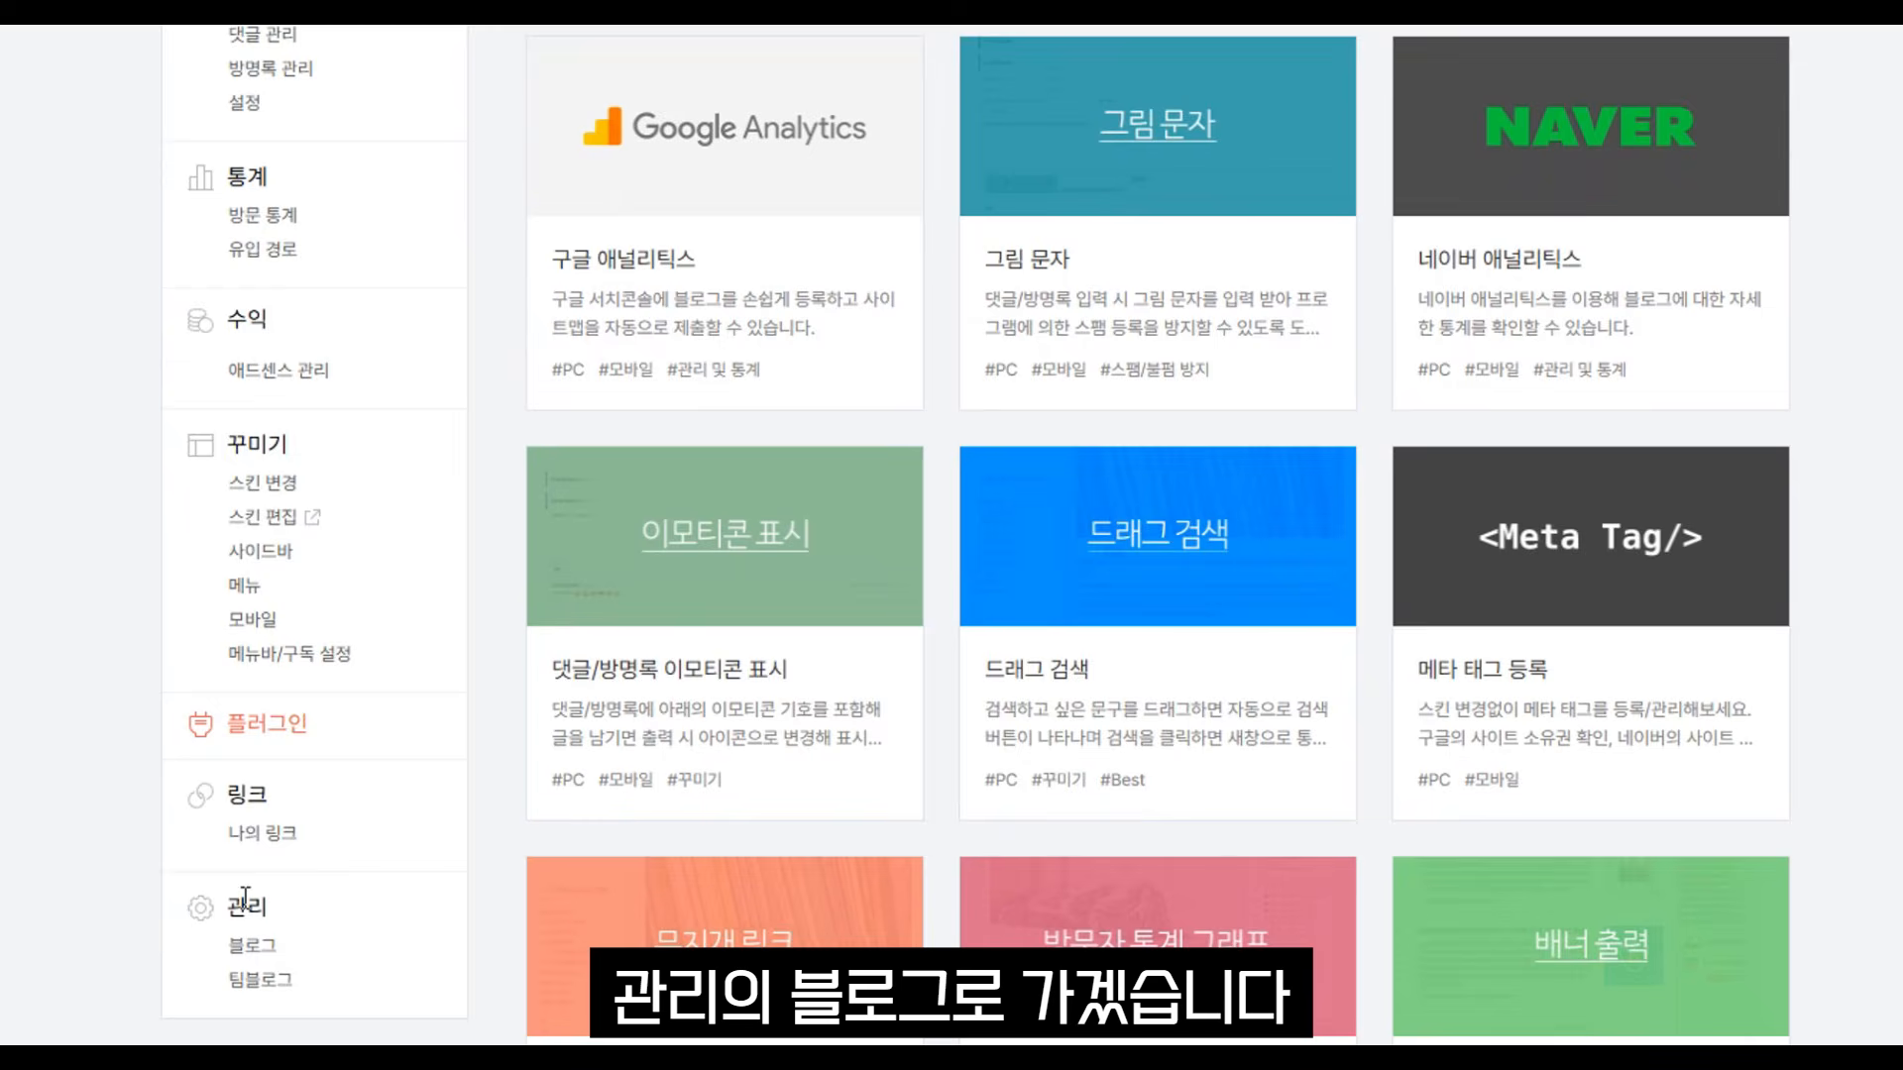
{"action": "left_click", "coordinate": [253, 946]}
{"action": "left_click_drag", "start_coordinate": [658, 498], "coordinate": [564, 497]}
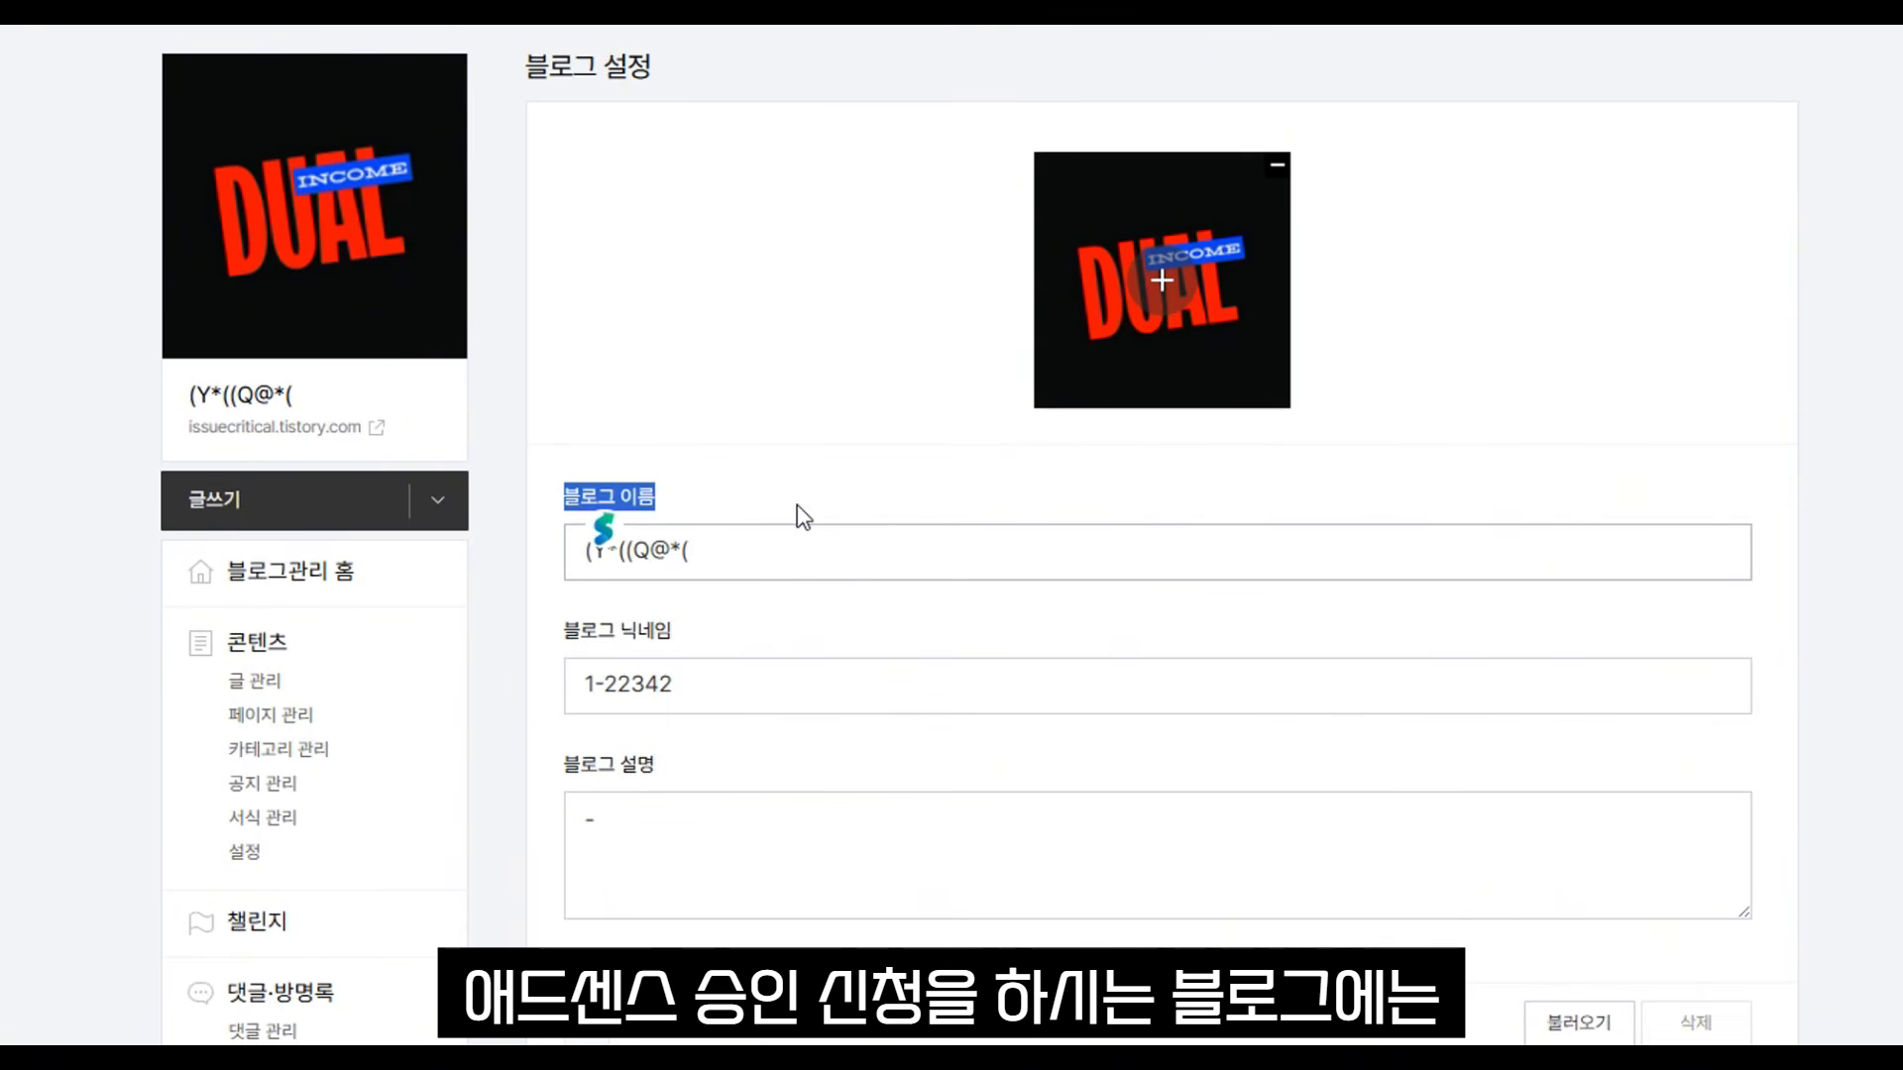
{"action": "left_click", "coordinate": [786, 553]}
{"action": "left_click_drag", "start_coordinate": [788, 553], "coordinate": [565, 552]}
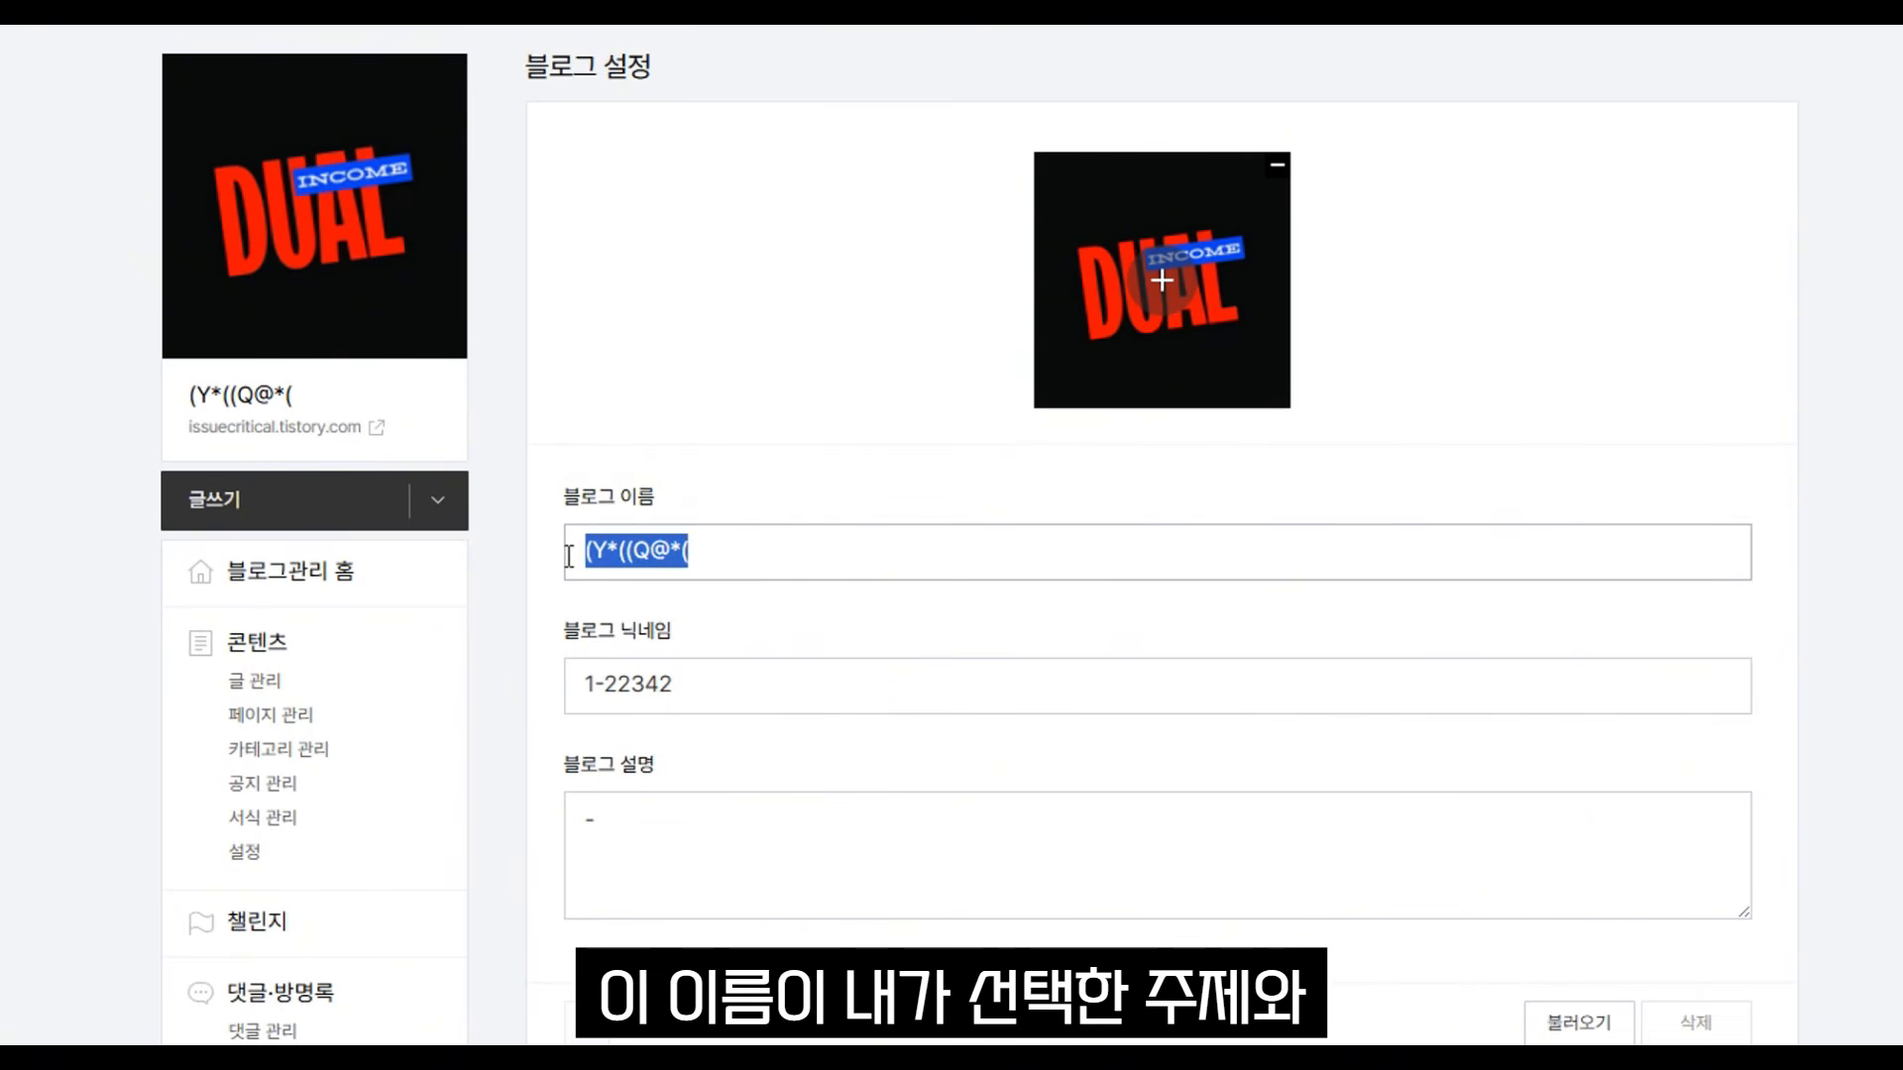
{"action": "left_click", "coordinate": [739, 548]}
{"action": "left_click_drag", "start_coordinate": [731, 550], "coordinate": [569, 538]}
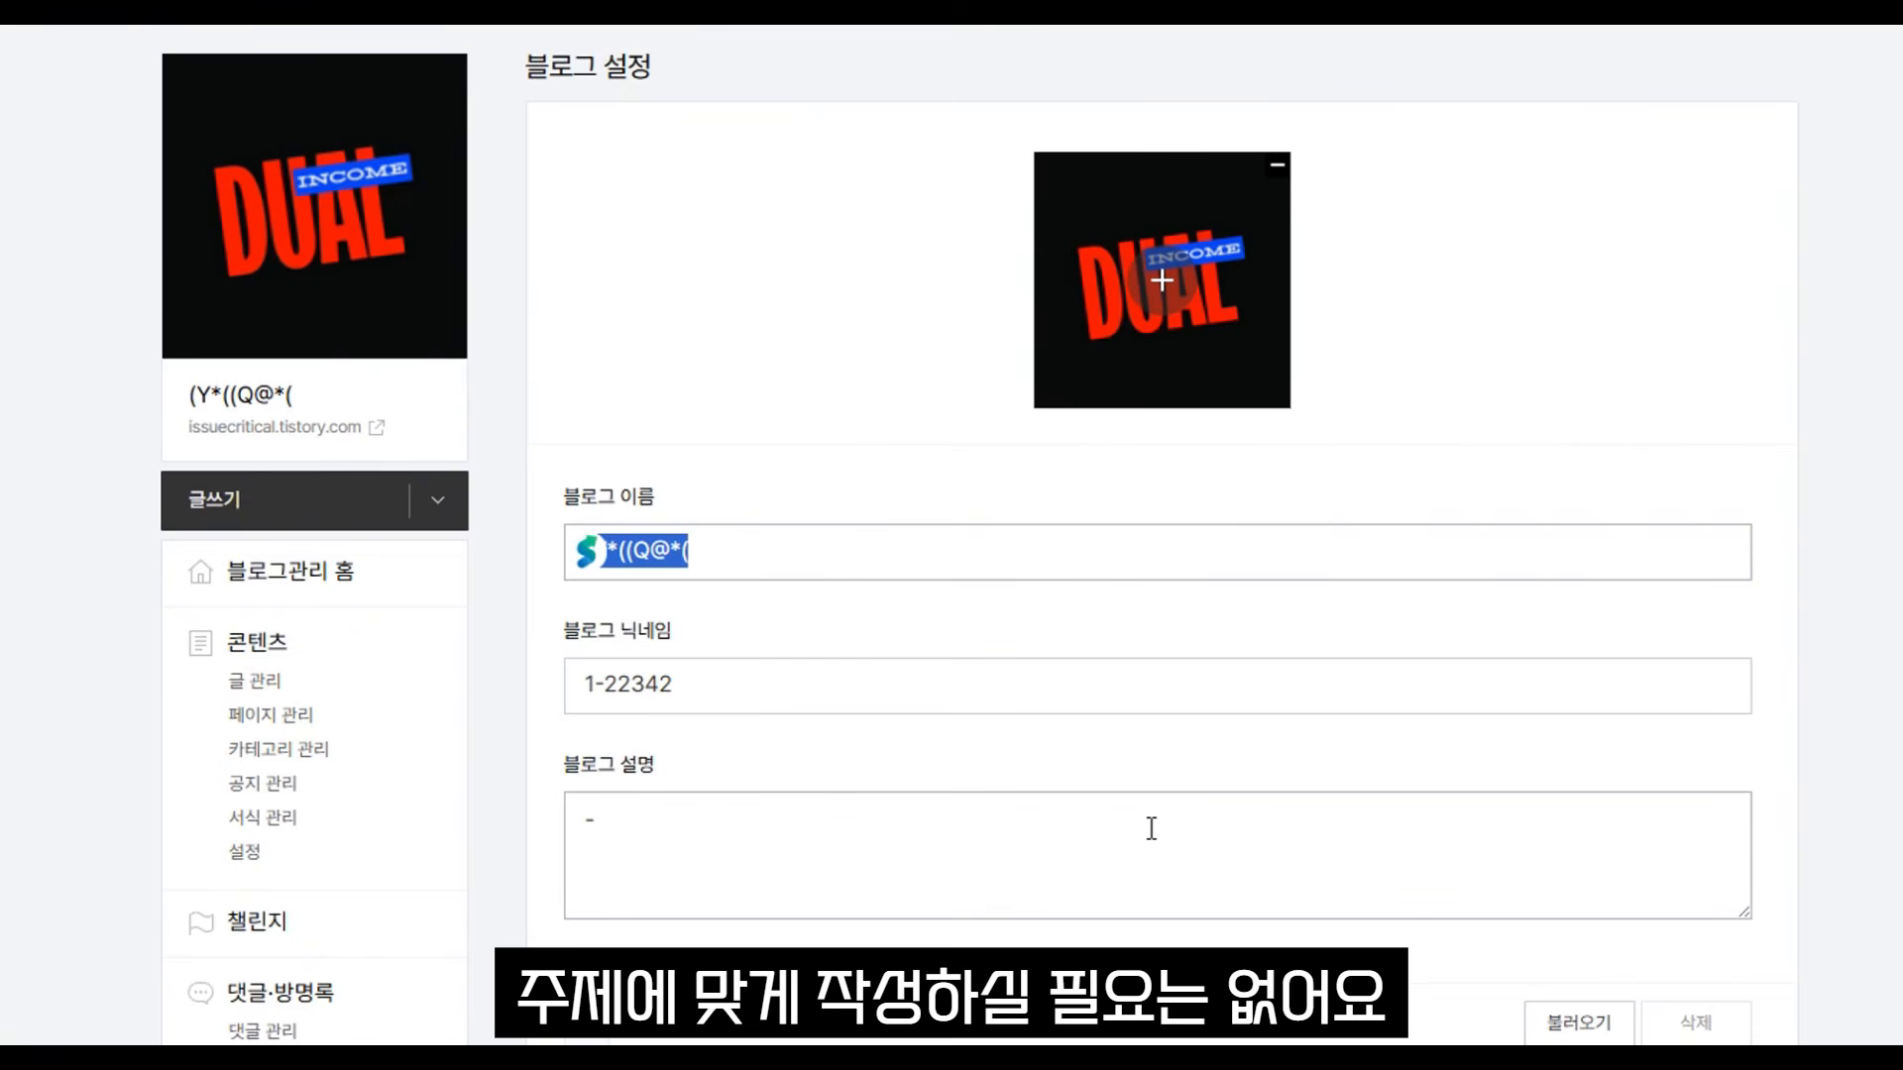
{"action": "left_click_drag", "start_coordinate": [722, 545], "coordinate": [538, 552]}
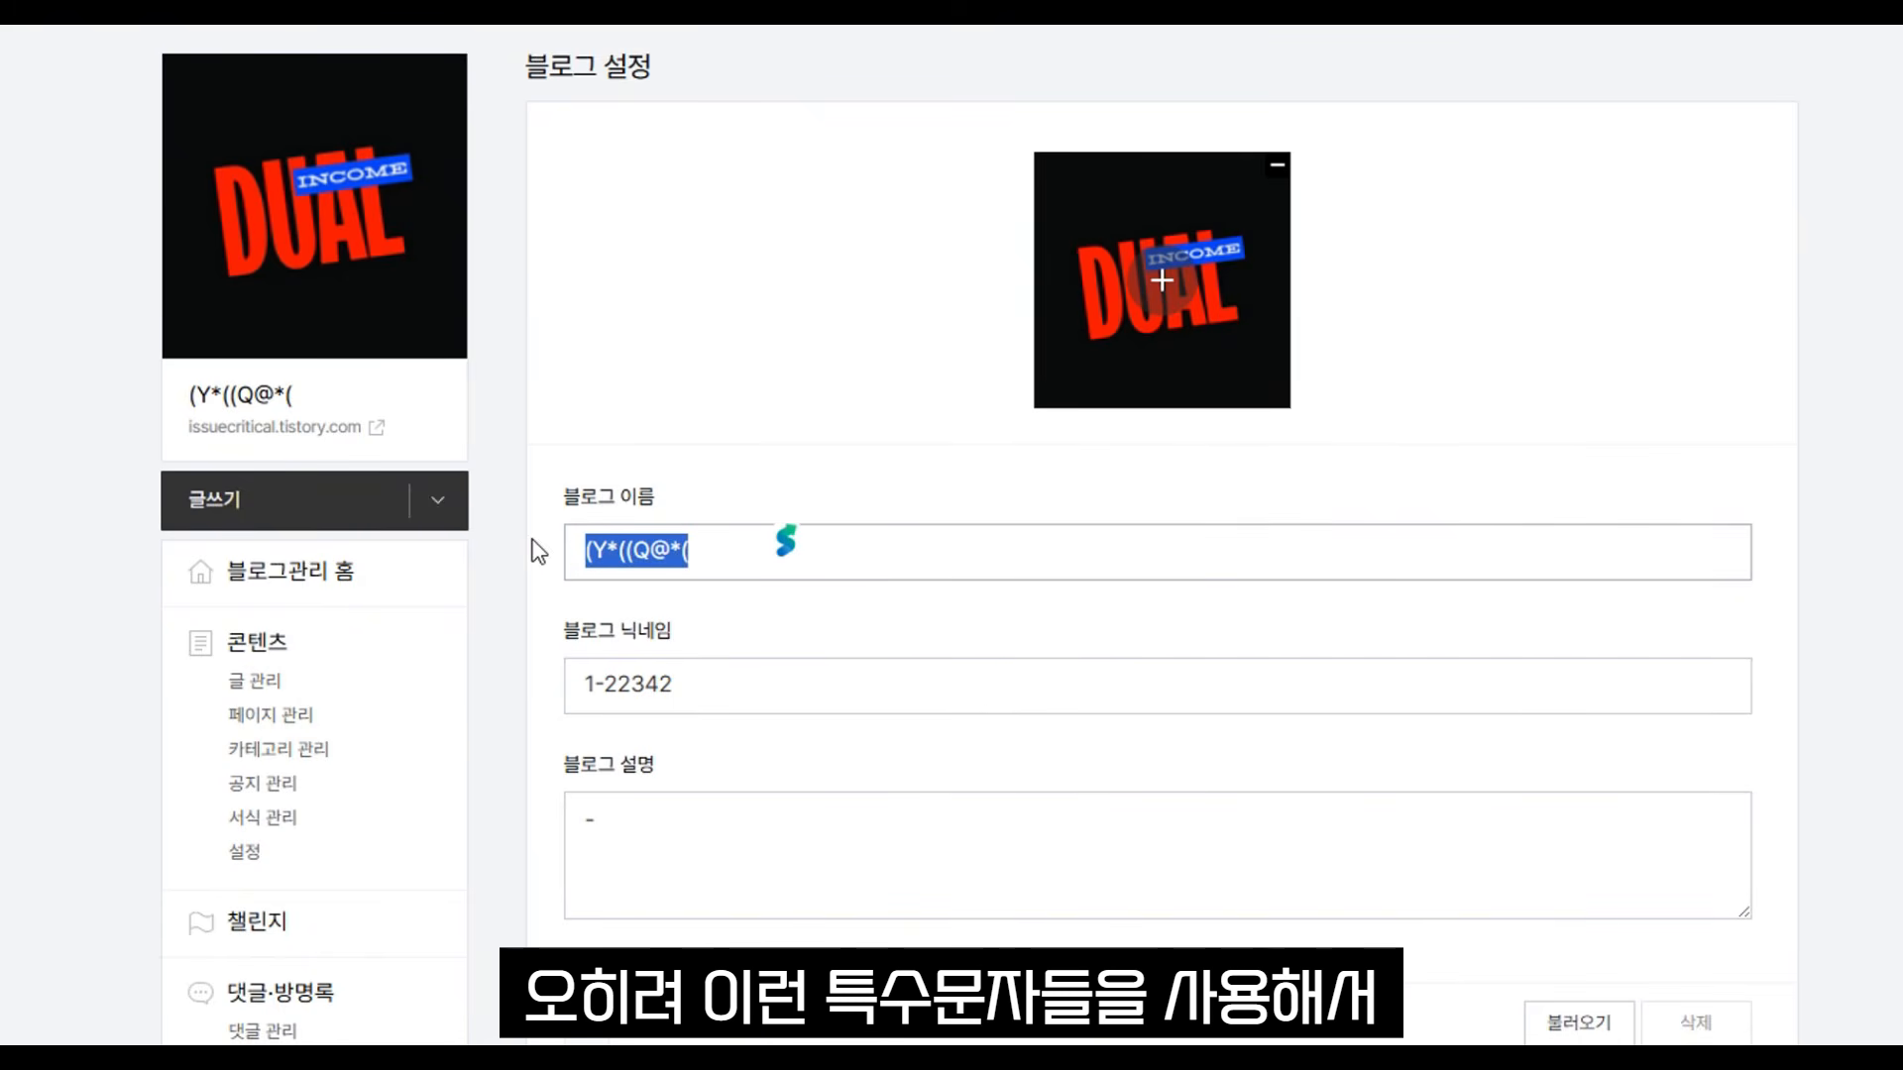
{"action": "left_click", "coordinate": [812, 551]}
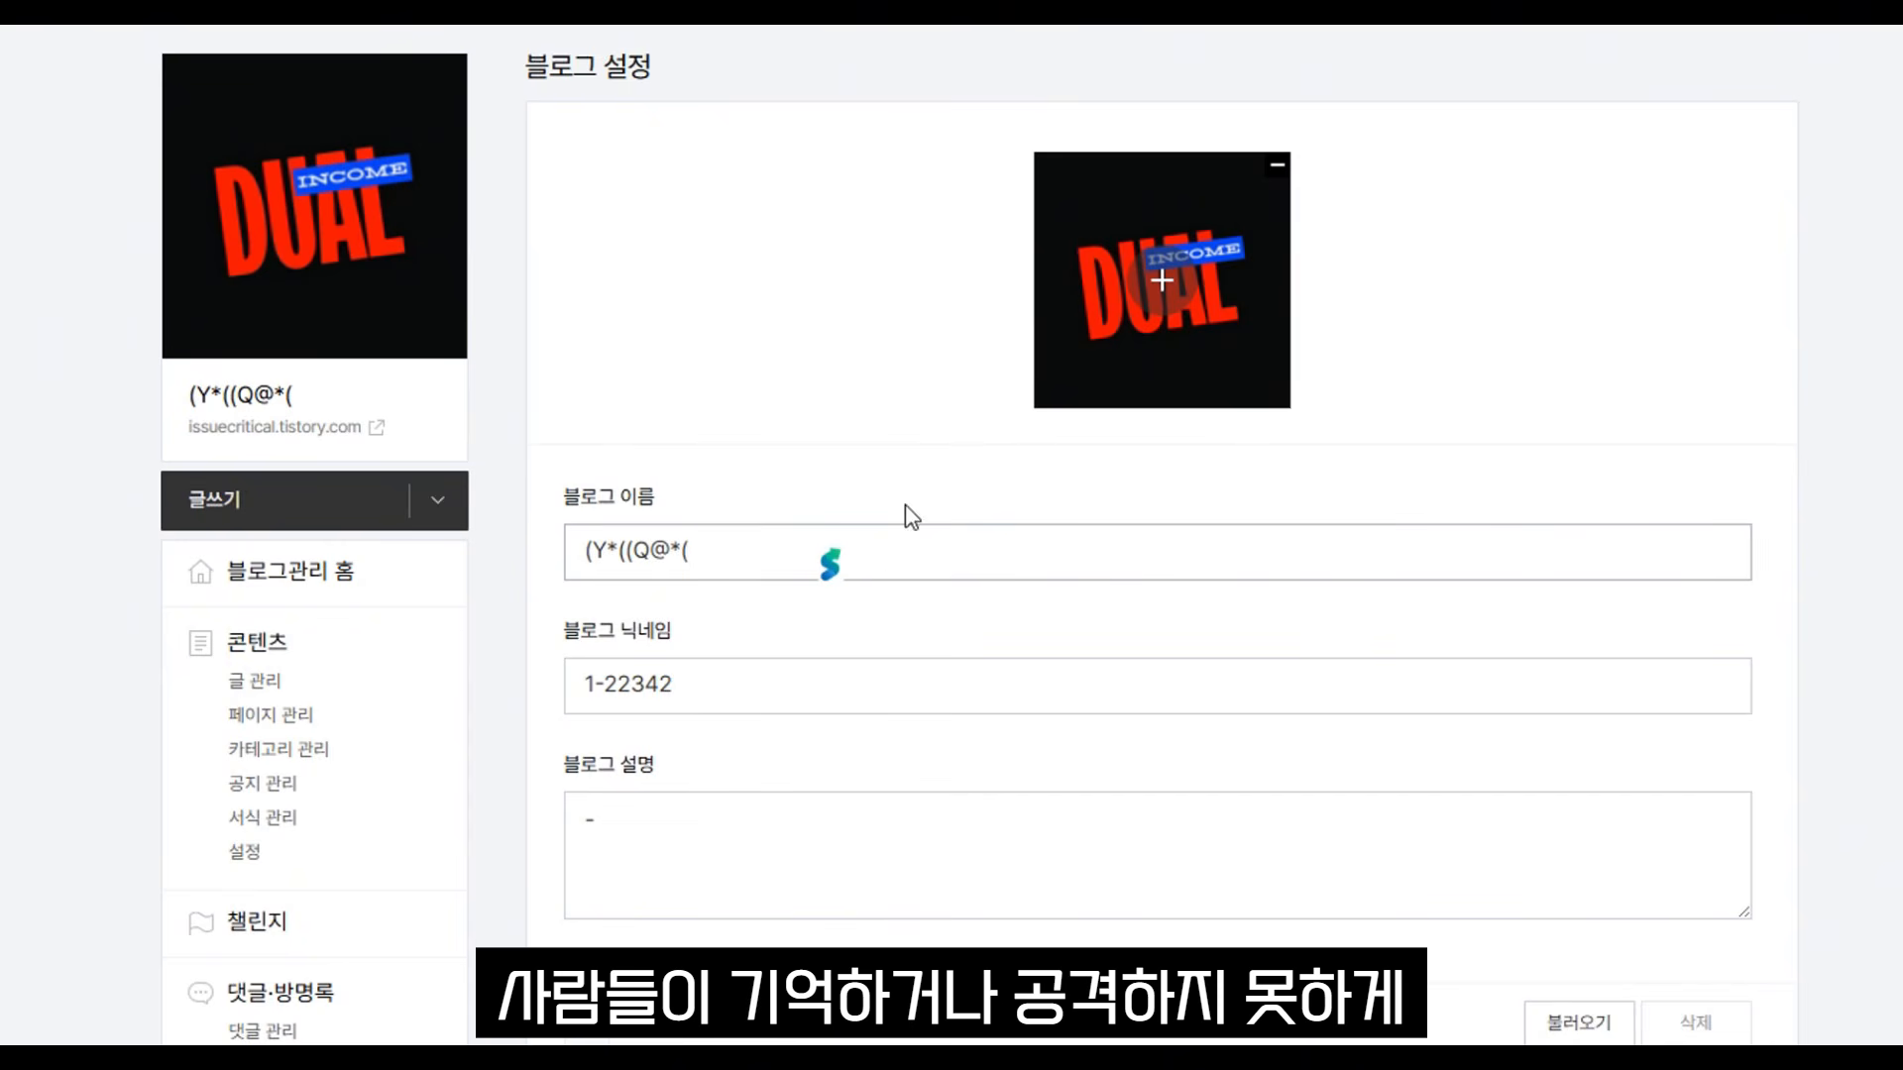
{"action": "left_click_drag", "start_coordinate": [931, 557], "coordinate": [579, 552]}
{"action": "left_click", "coordinate": [756, 561]}
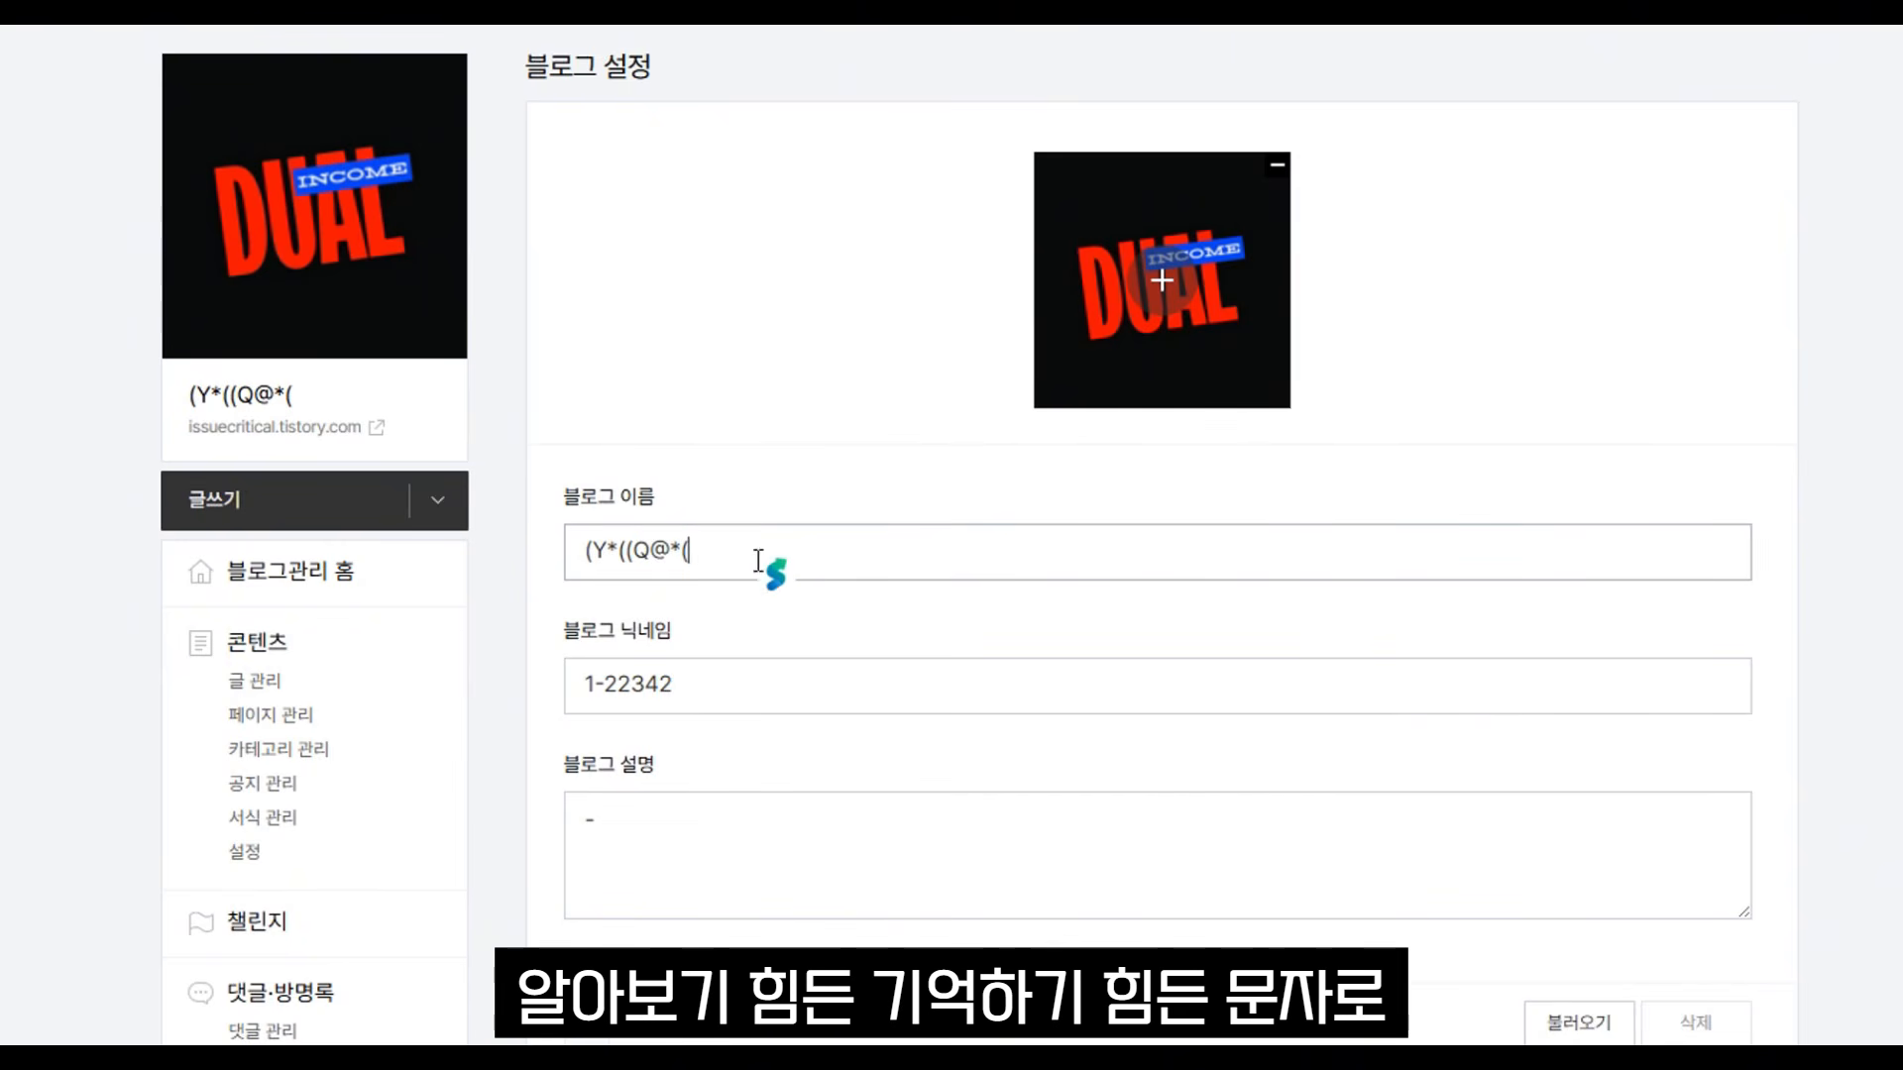
- Clear the stray extension link from the blog name field, leaving the name as (Y*((Q@*
{"action": "mouse_move", "coordinate": [770, 561]}
{"action": "left_mouse_down"}
{"action": "mouse_move", "coordinate": [586, 547]}
{"action": "mouse_move", "coordinate": [748, 567]}
{"action": "left_mouse_up"}
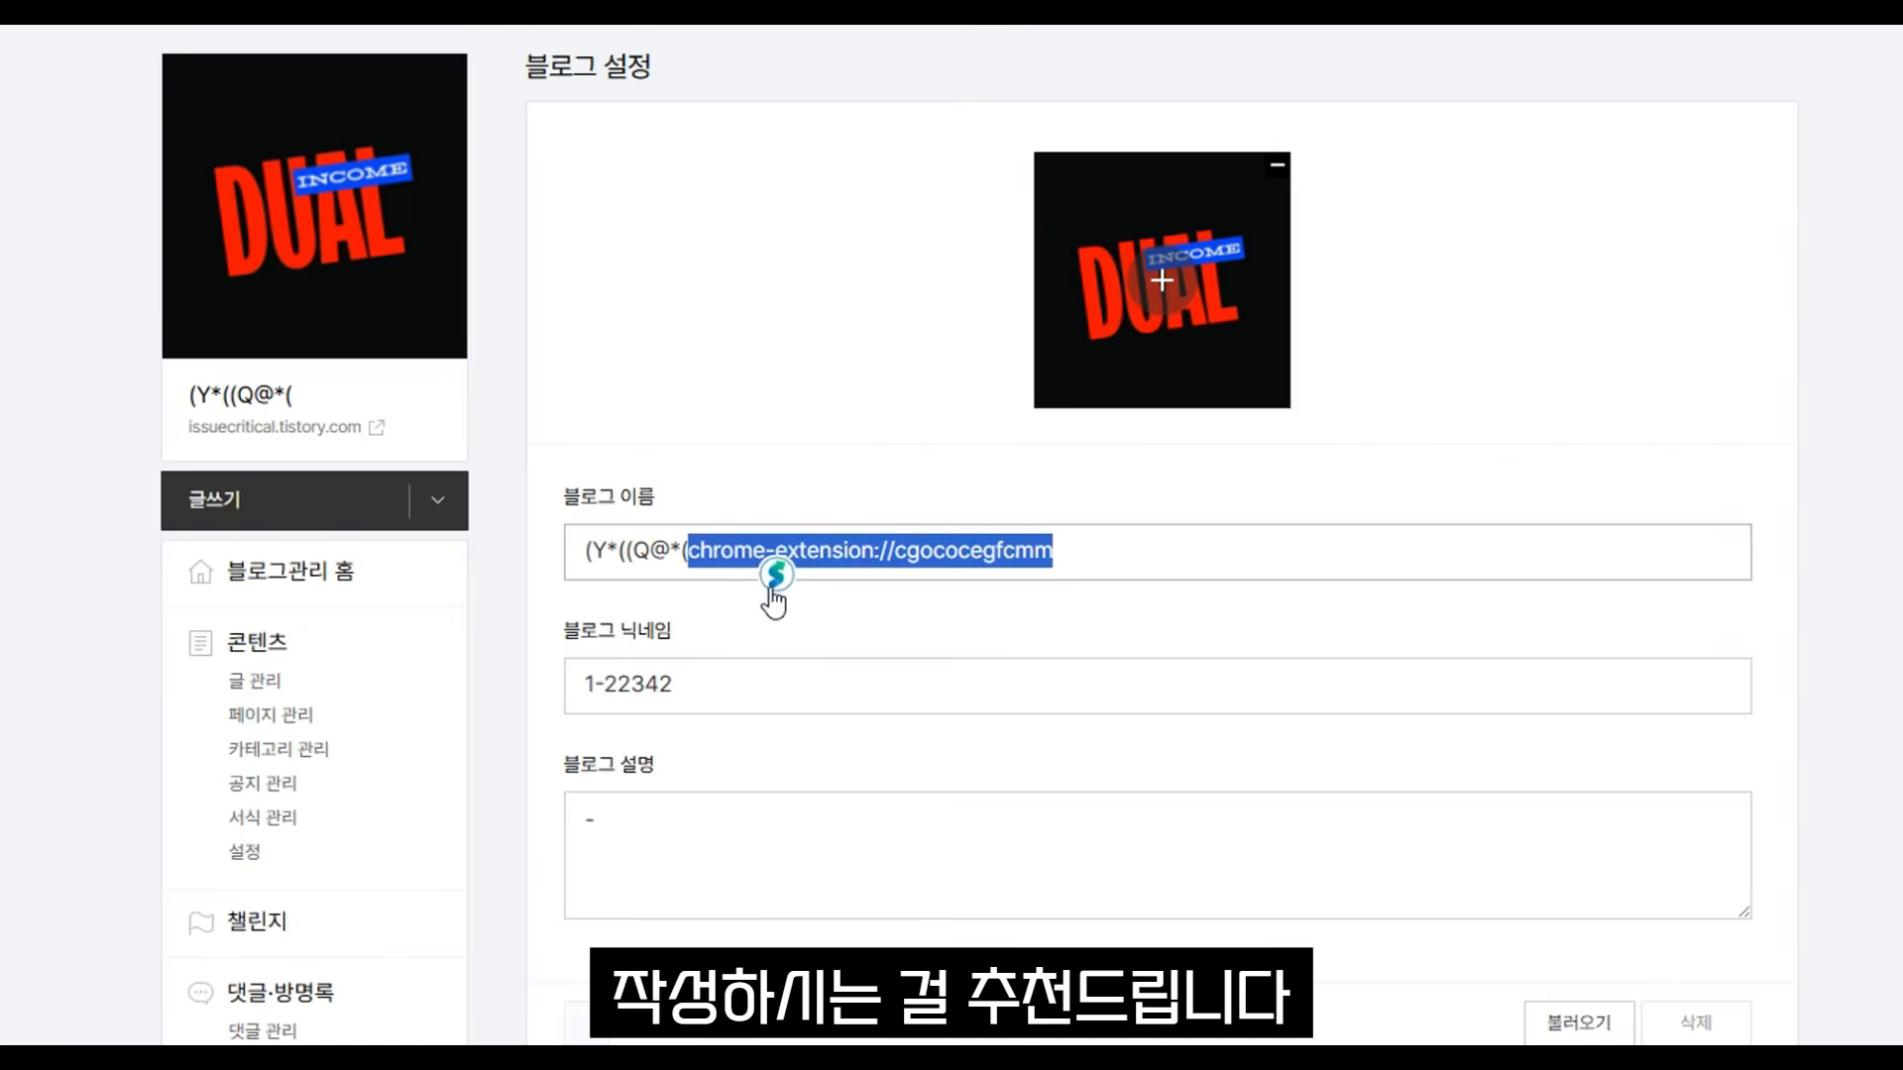
{"action": "key", "text": "BackSpace"}
{"action": "key", "text": "BackSpace"}
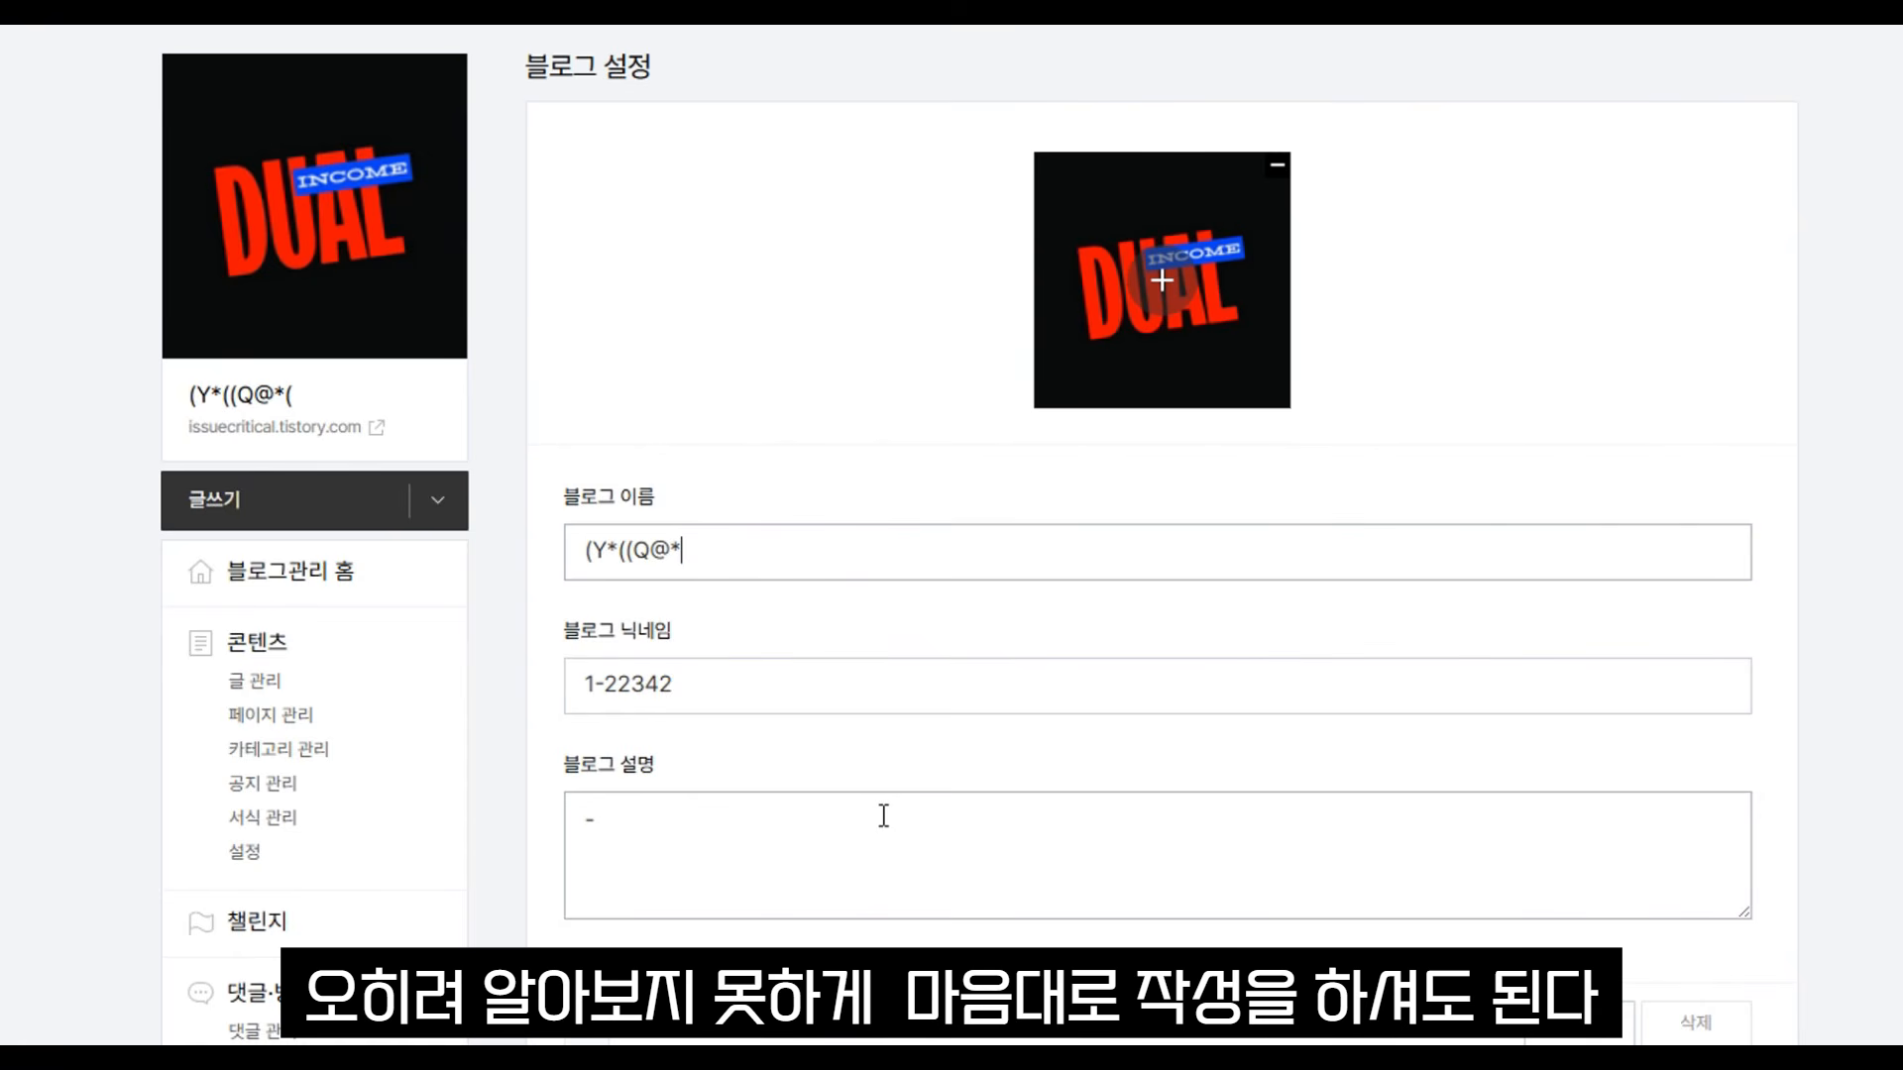
- In the blog's address settings (주소 설정), set the post address format to 문자
{"action": "scroll", "coordinate": [883, 815], "scroll_direction": "down", "scroll_amount": 4}
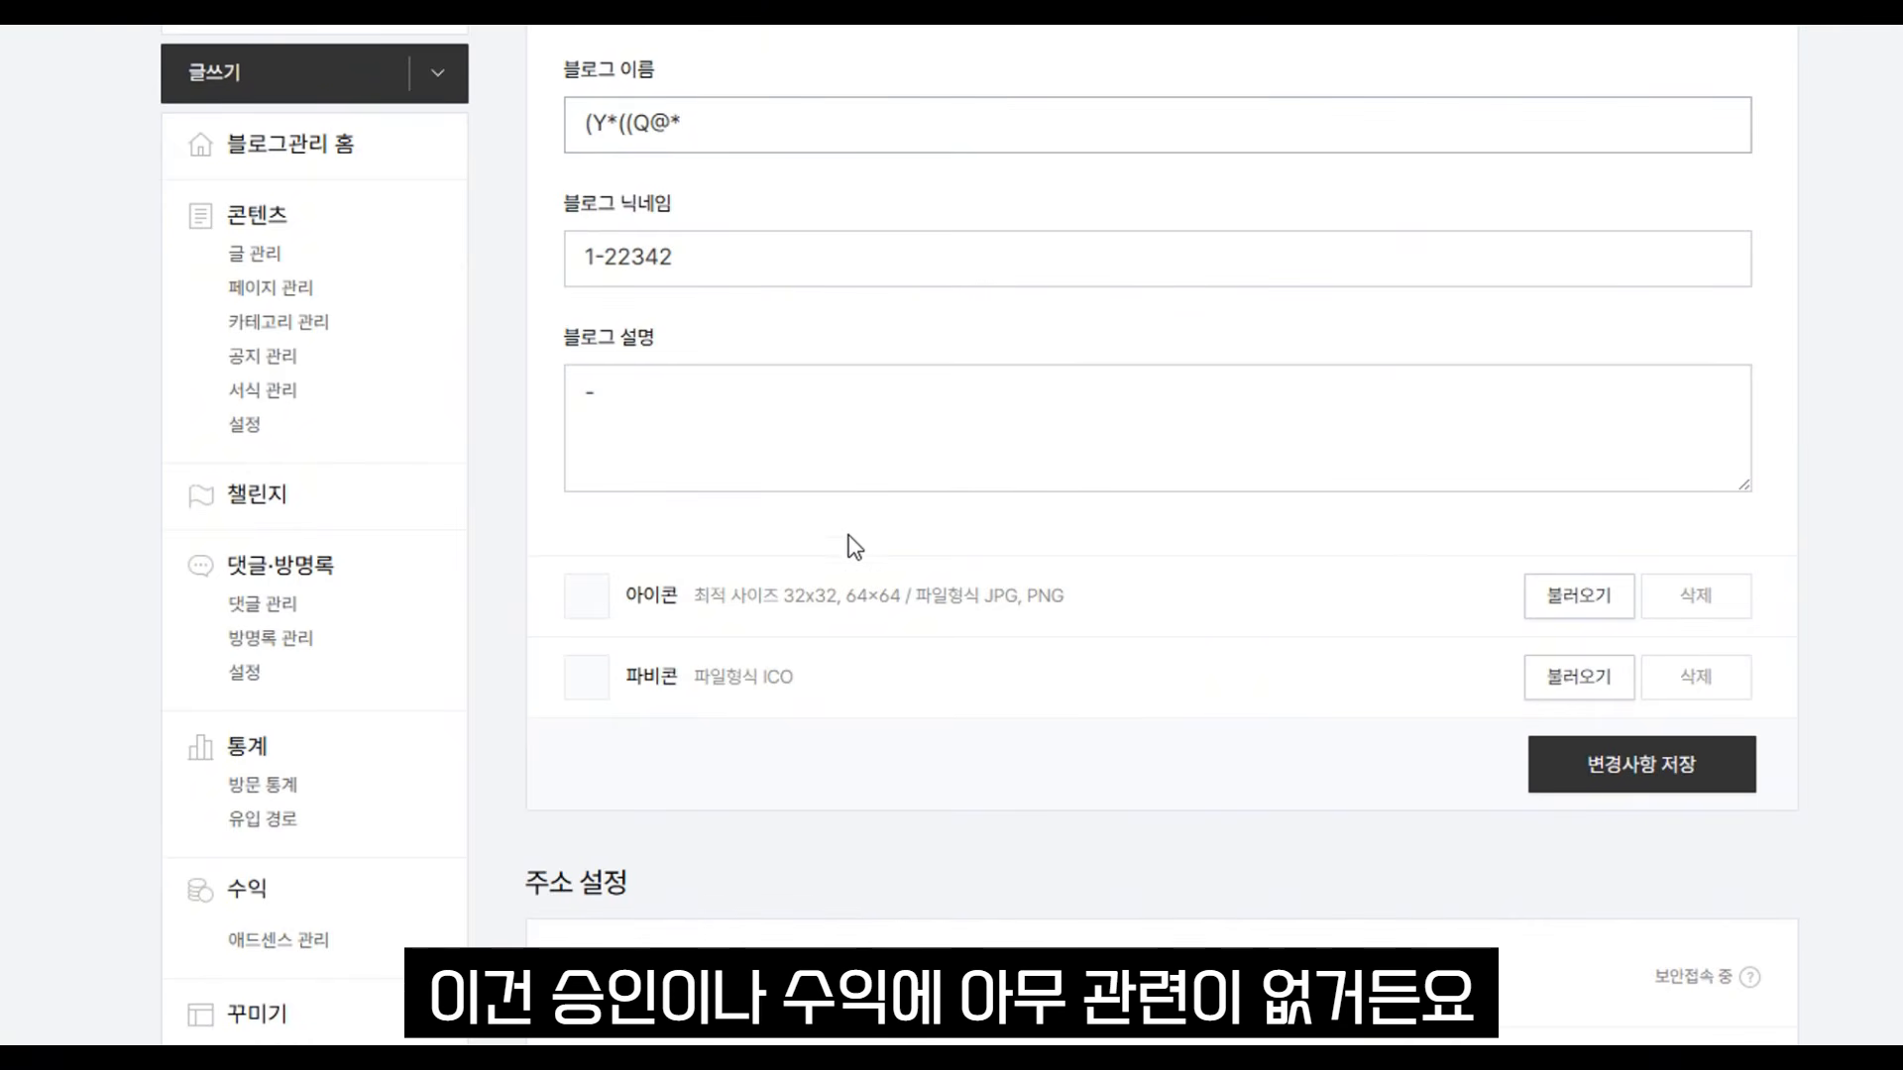
{"action": "scroll", "coordinate": [1218, 670], "scroll_direction": "up", "scroll_amount": 2}
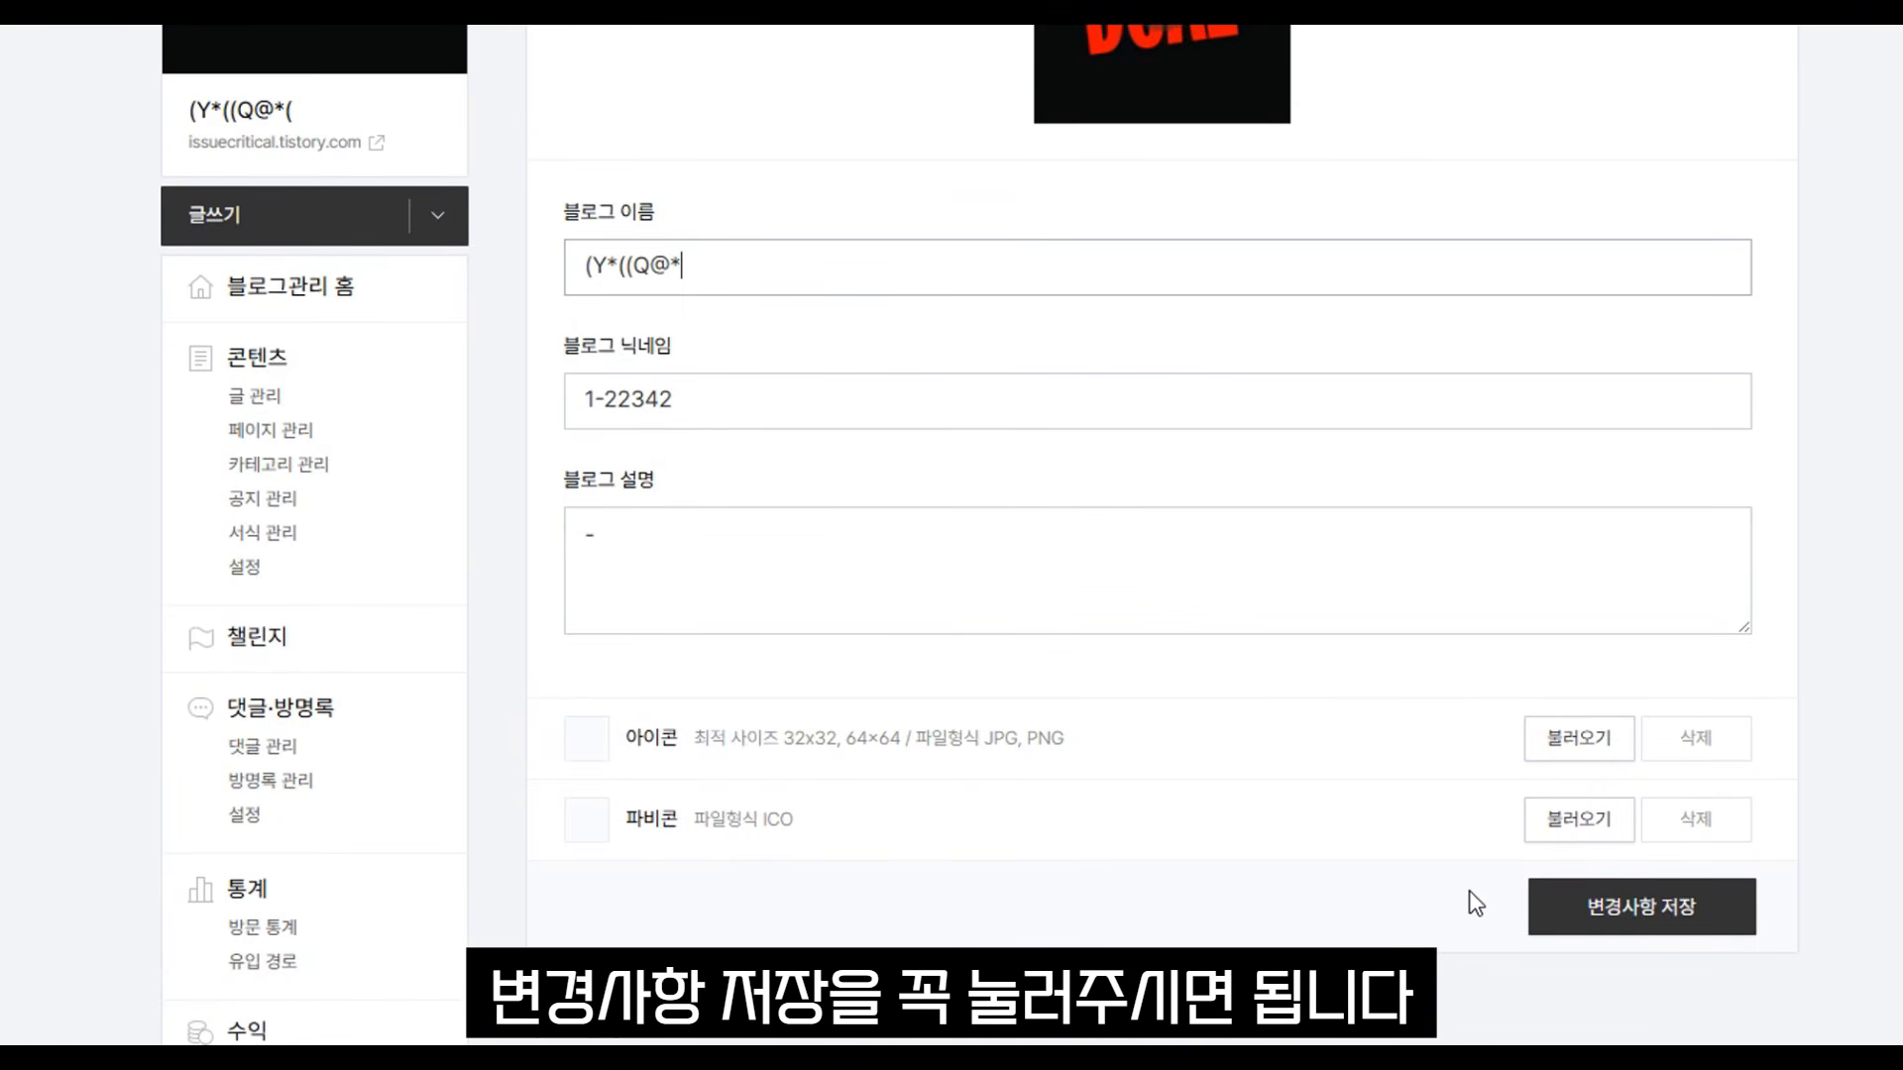
{"action": "scroll", "coordinate": [1470, 900], "scroll_direction": "down", "scroll_amount": 10}
{"action": "scroll", "coordinate": [1413, 887], "scroll_direction": "down", "scroll_amount": 2}
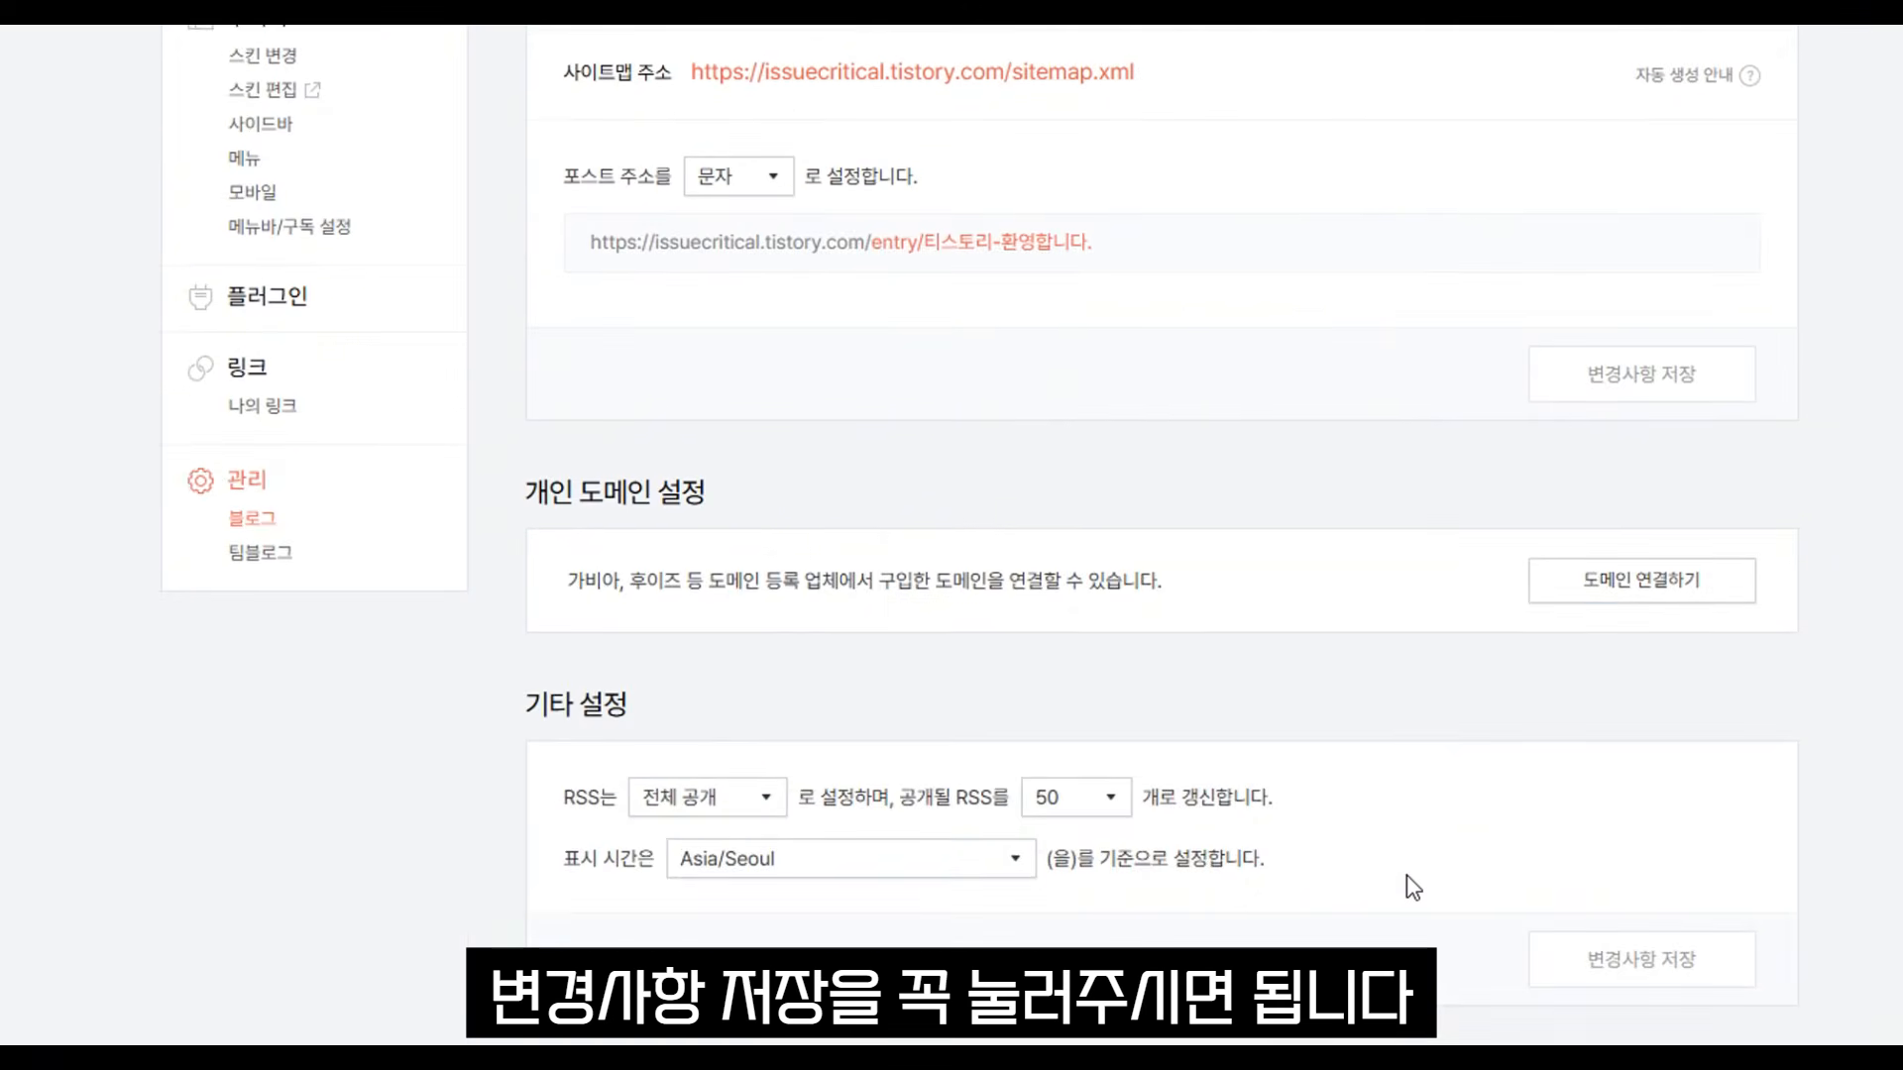
{"action": "left_click", "coordinate": [775, 180]}
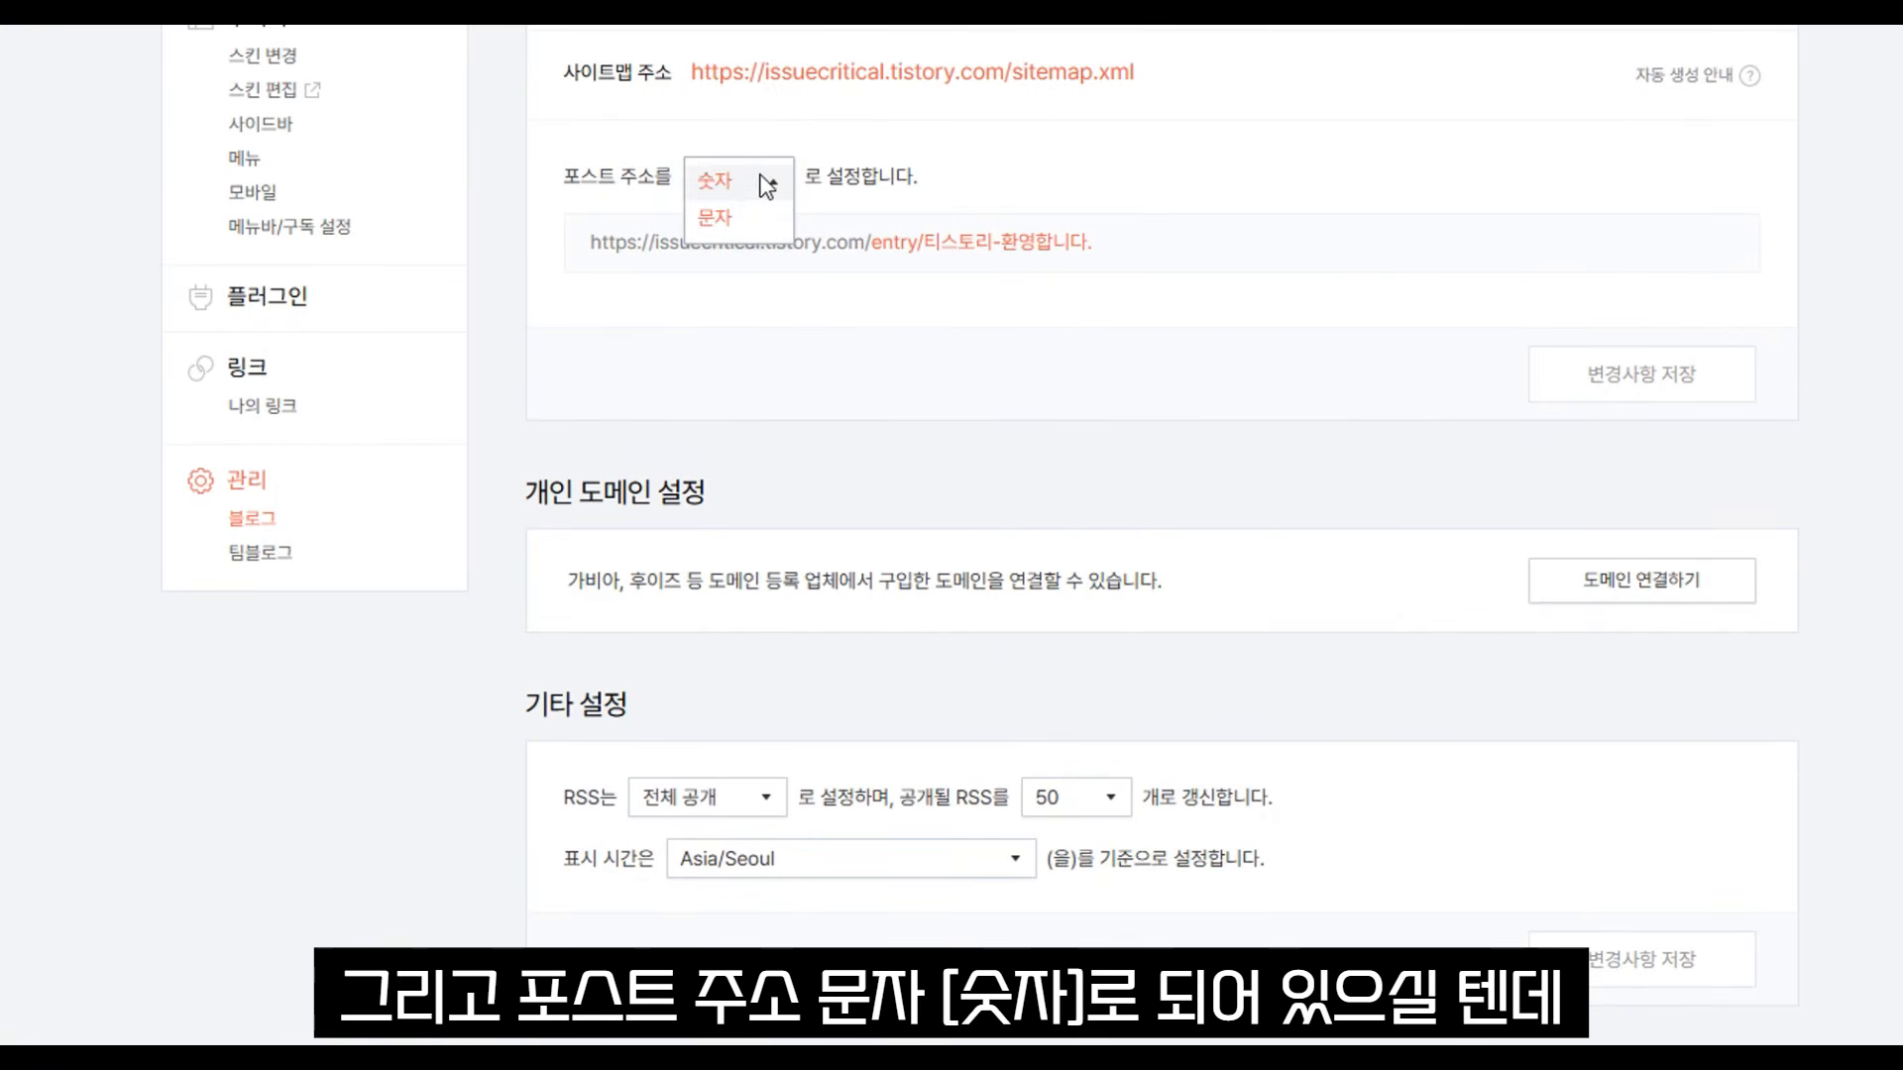
{"action": "left_click", "coordinate": [753, 220]}
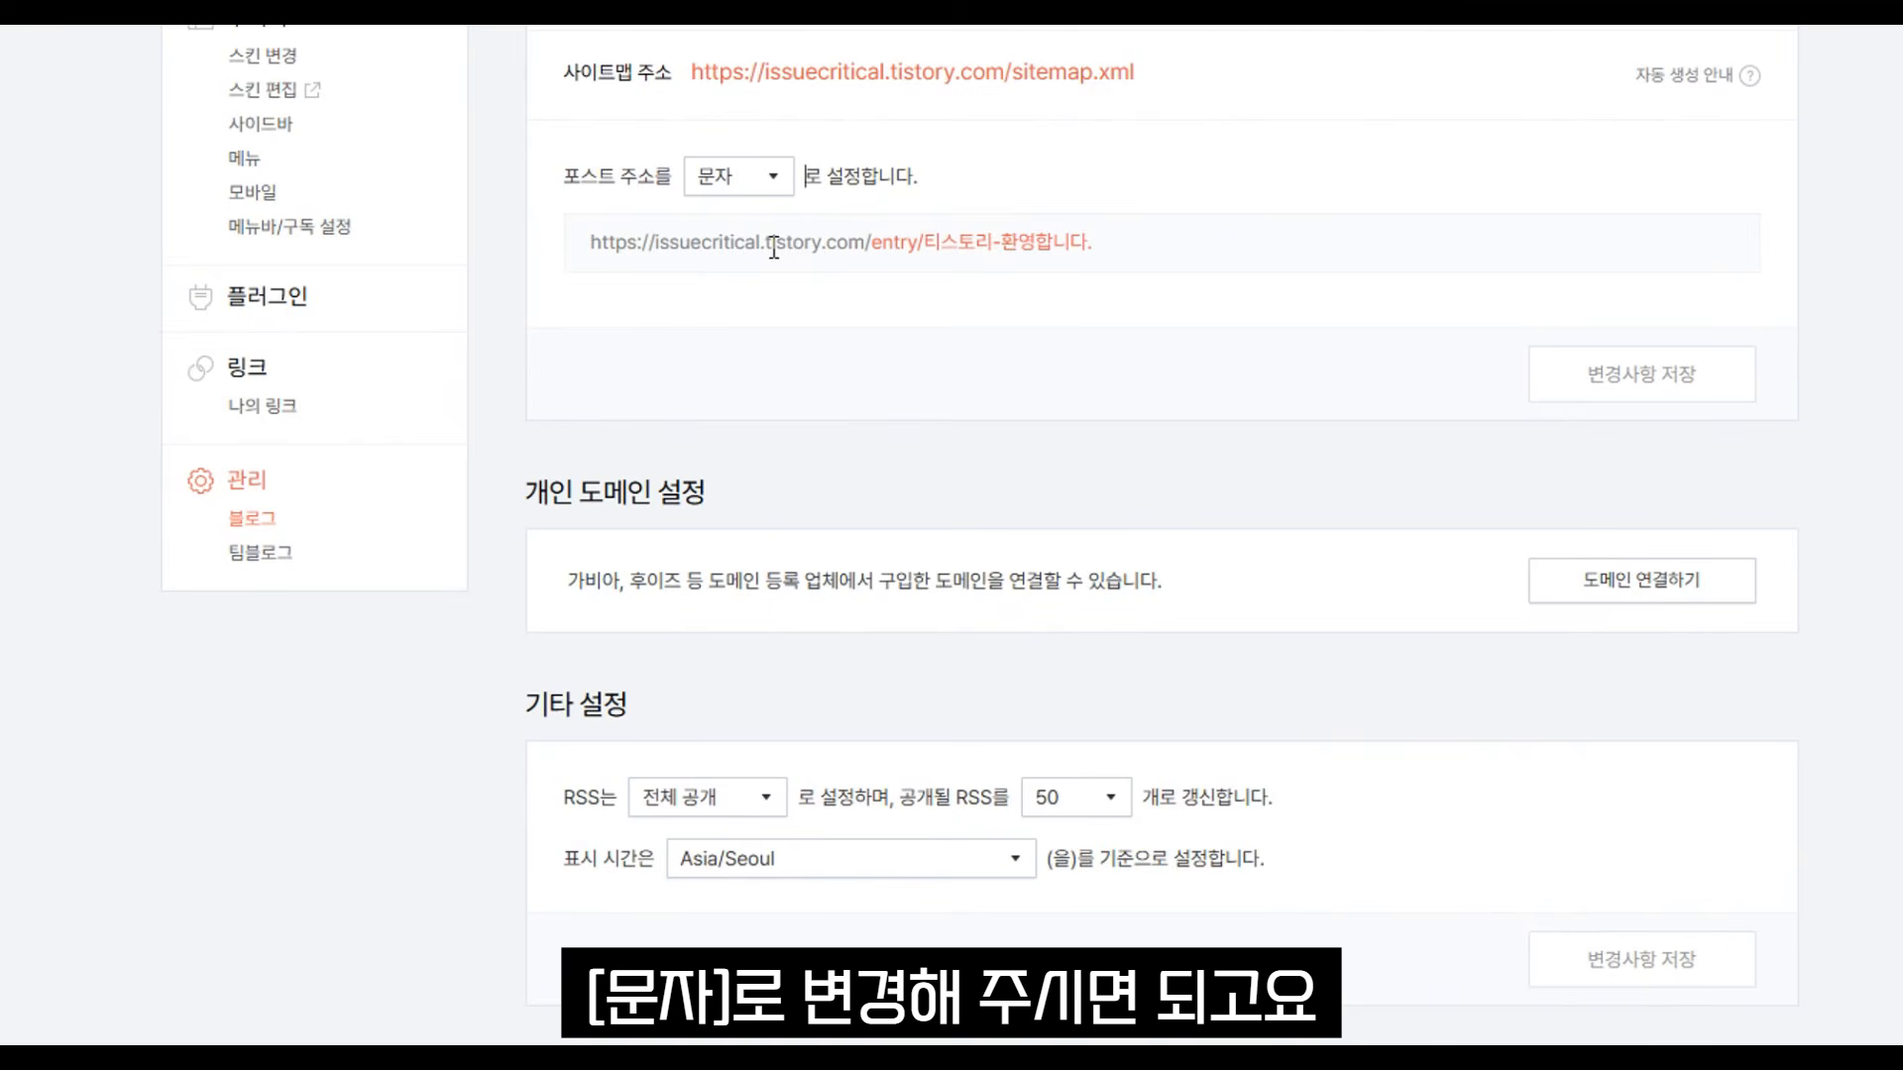
- In 기타 설정, set the number of public RSS items to 50 and keep the display time zone at Asia/Seoul
{"action": "scroll", "coordinate": [1024, 377], "scroll_direction": "down", "scroll_amount": 3}
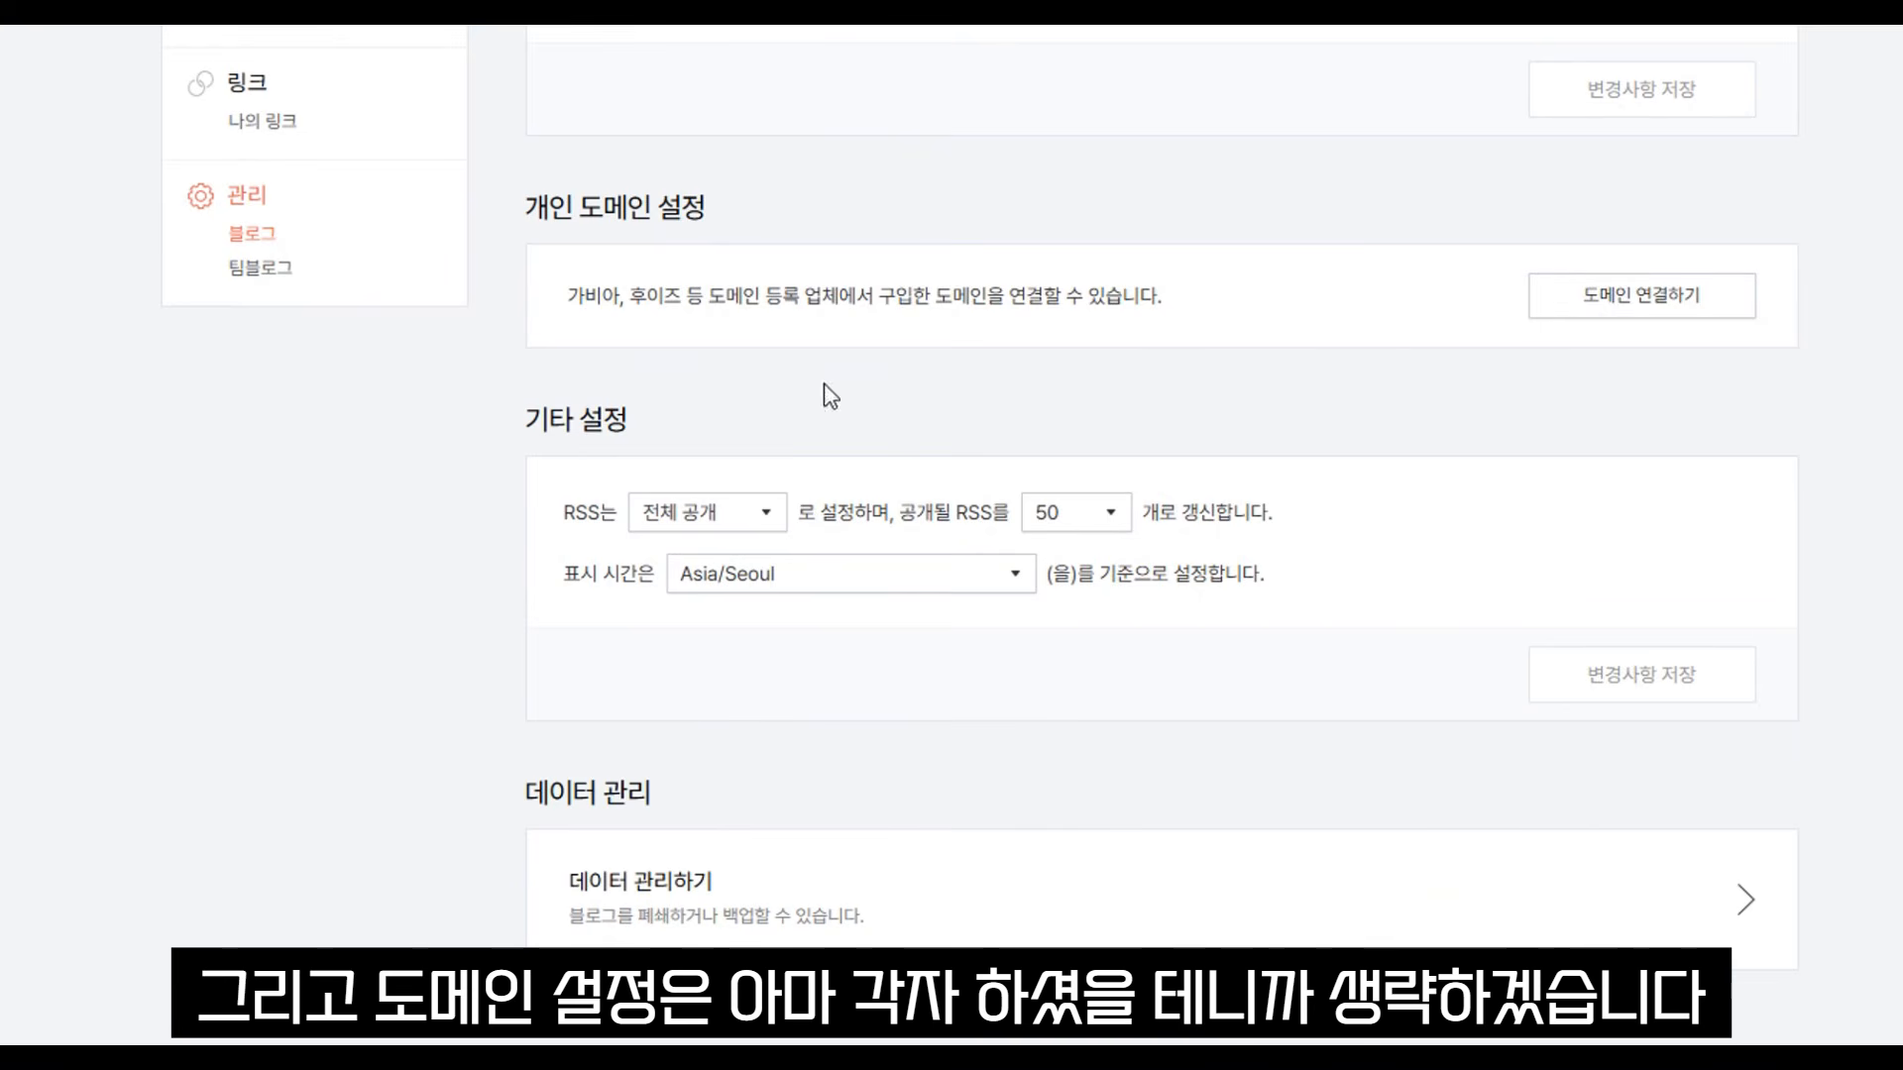
{"action": "scroll", "coordinate": [1440, 644], "scroll_direction": "down", "scroll_amount": 2}
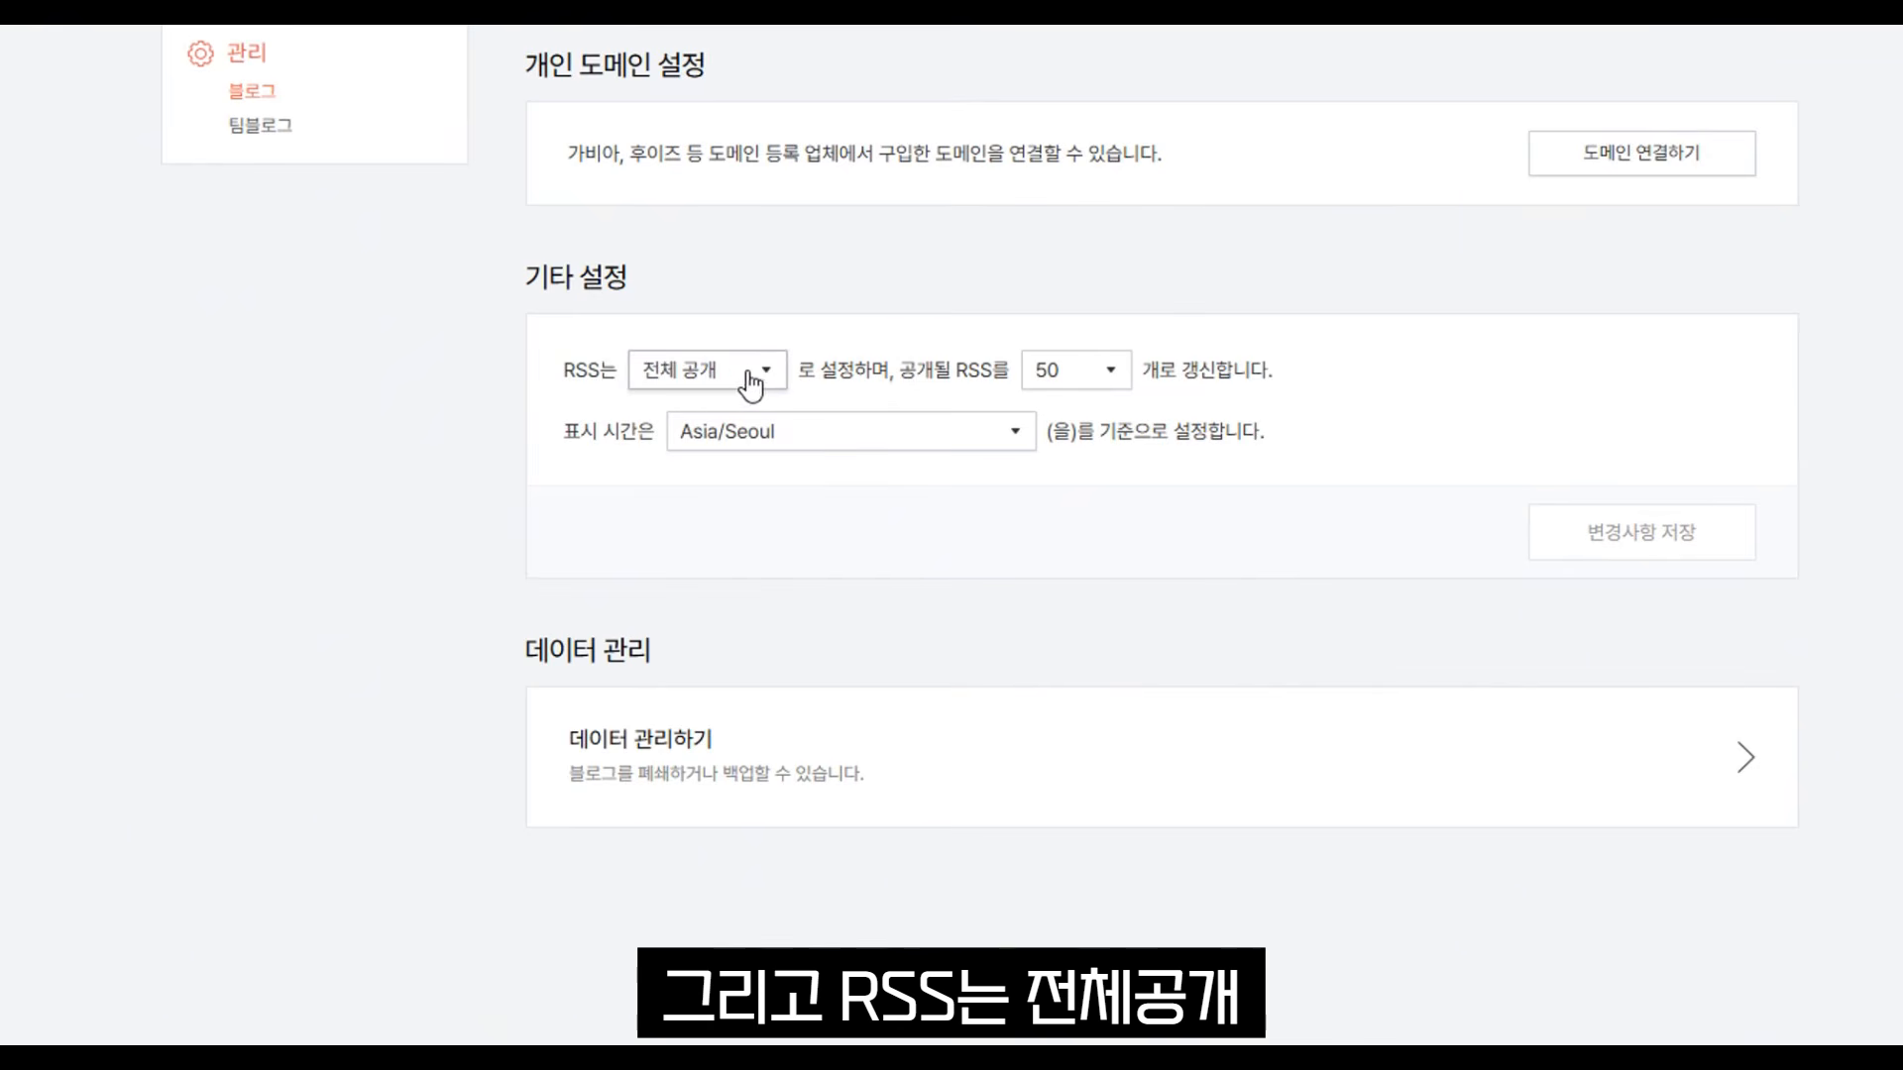
{"action": "left_click", "coordinate": [1110, 385]}
{"action": "left_click", "coordinate": [1077, 711]}
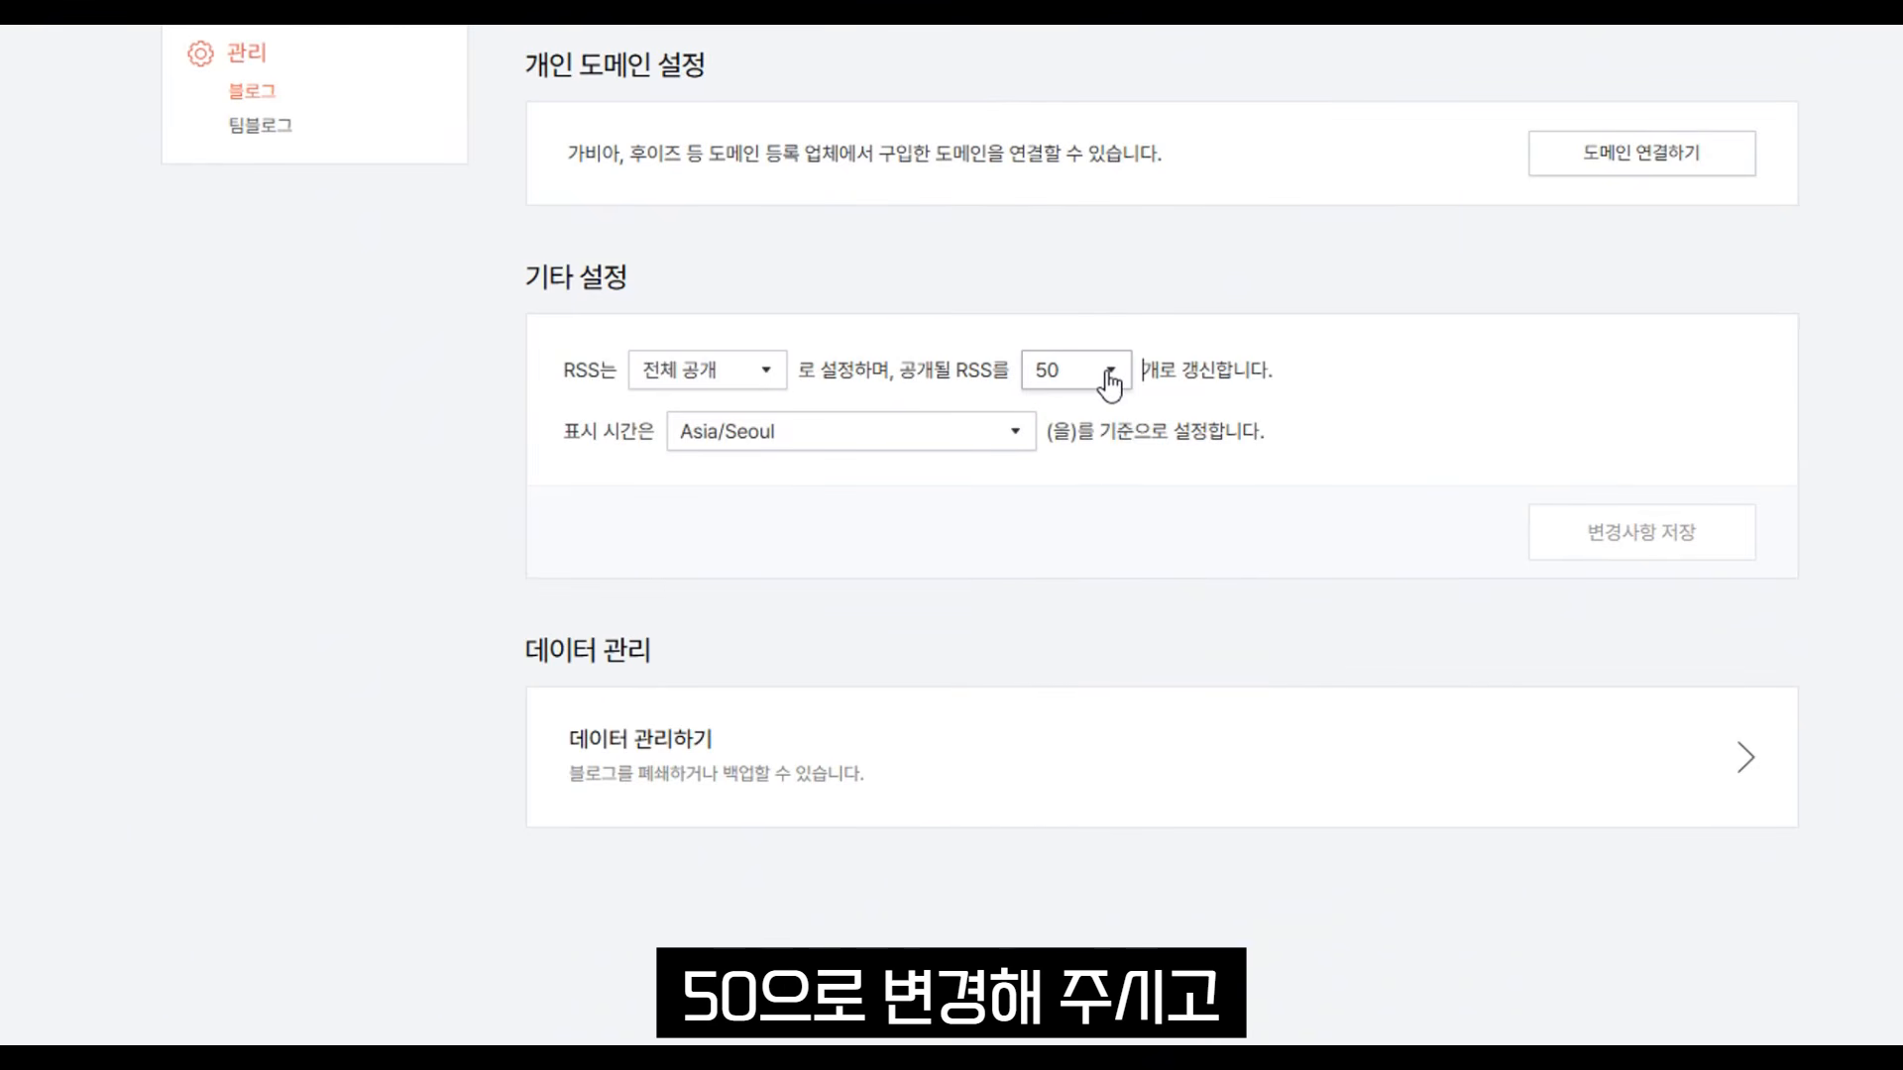
{"action": "left_click", "coordinate": [845, 436]}
{"action": "left_click", "coordinate": [1317, 522]}
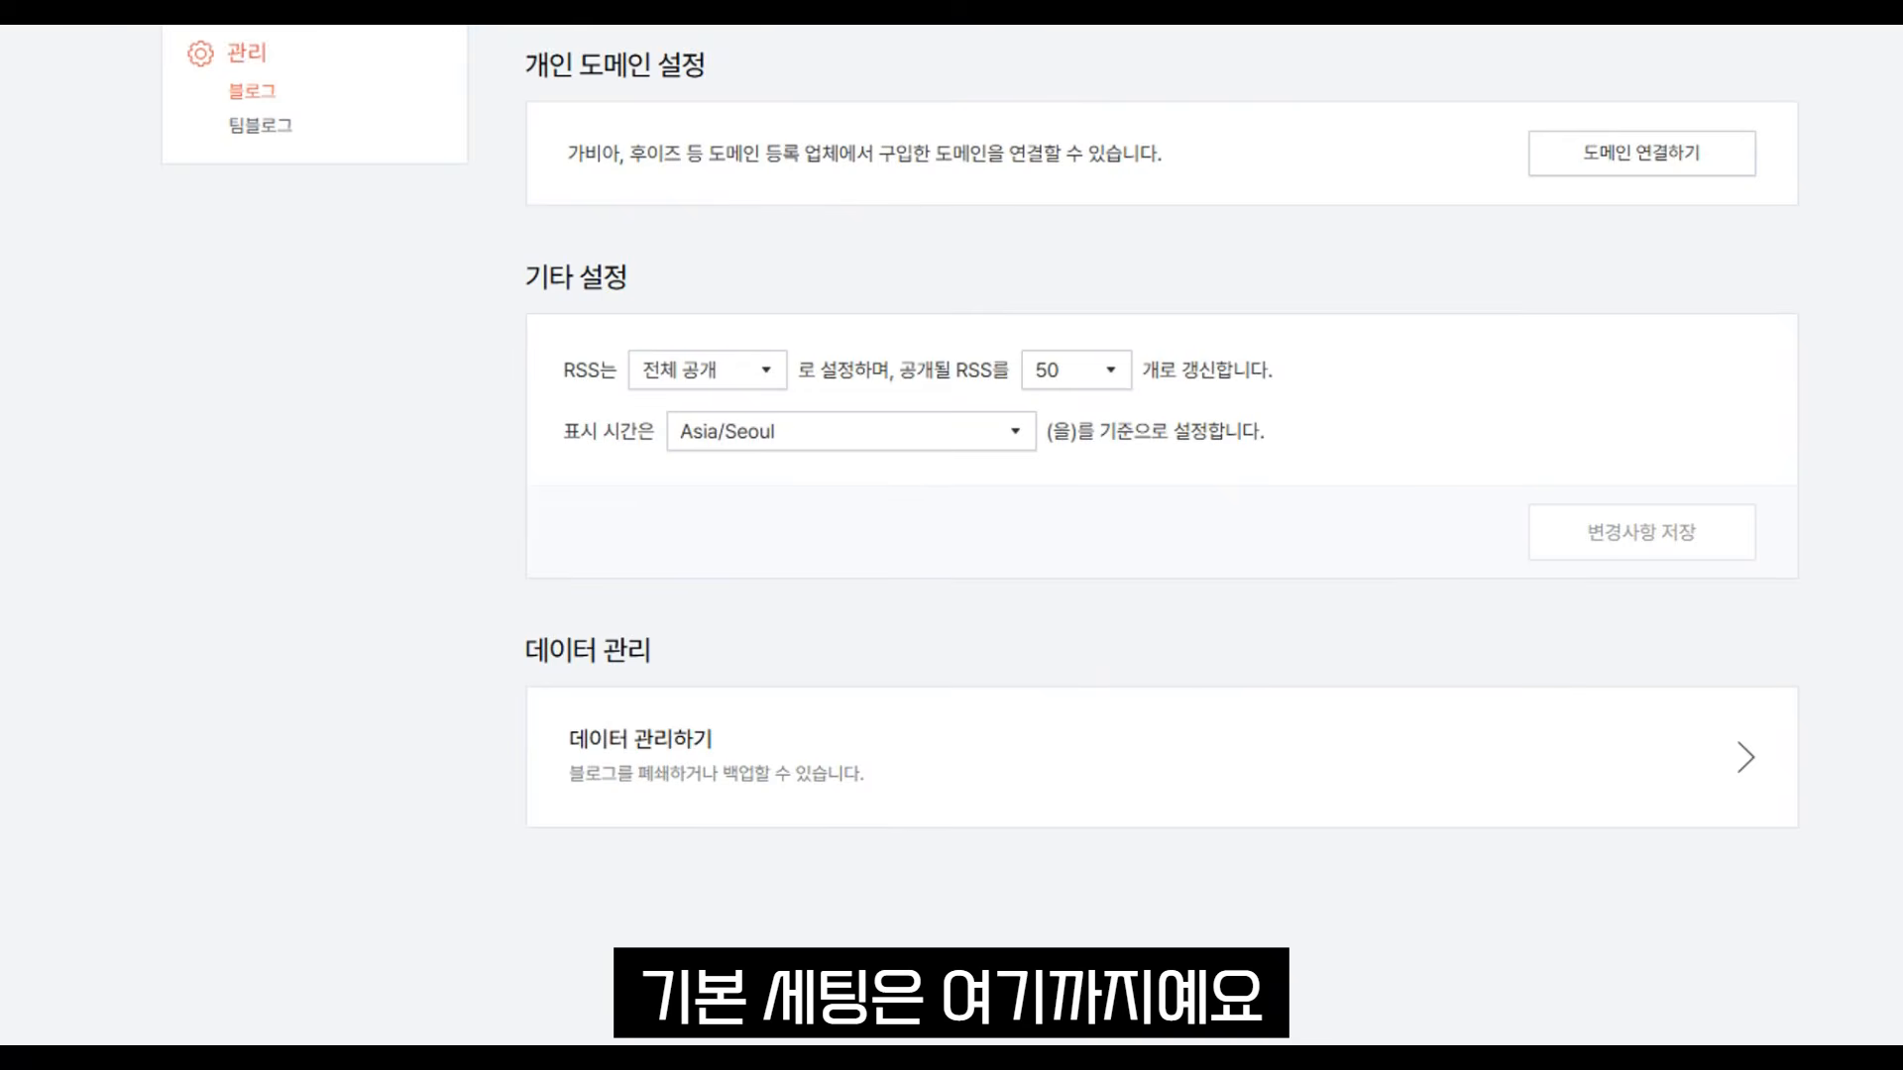
- Open the blog's sidebar (사이드바) settings
{"action": "scroll", "coordinate": [1419, 710], "scroll_direction": "up", "scroll_amount": 10}
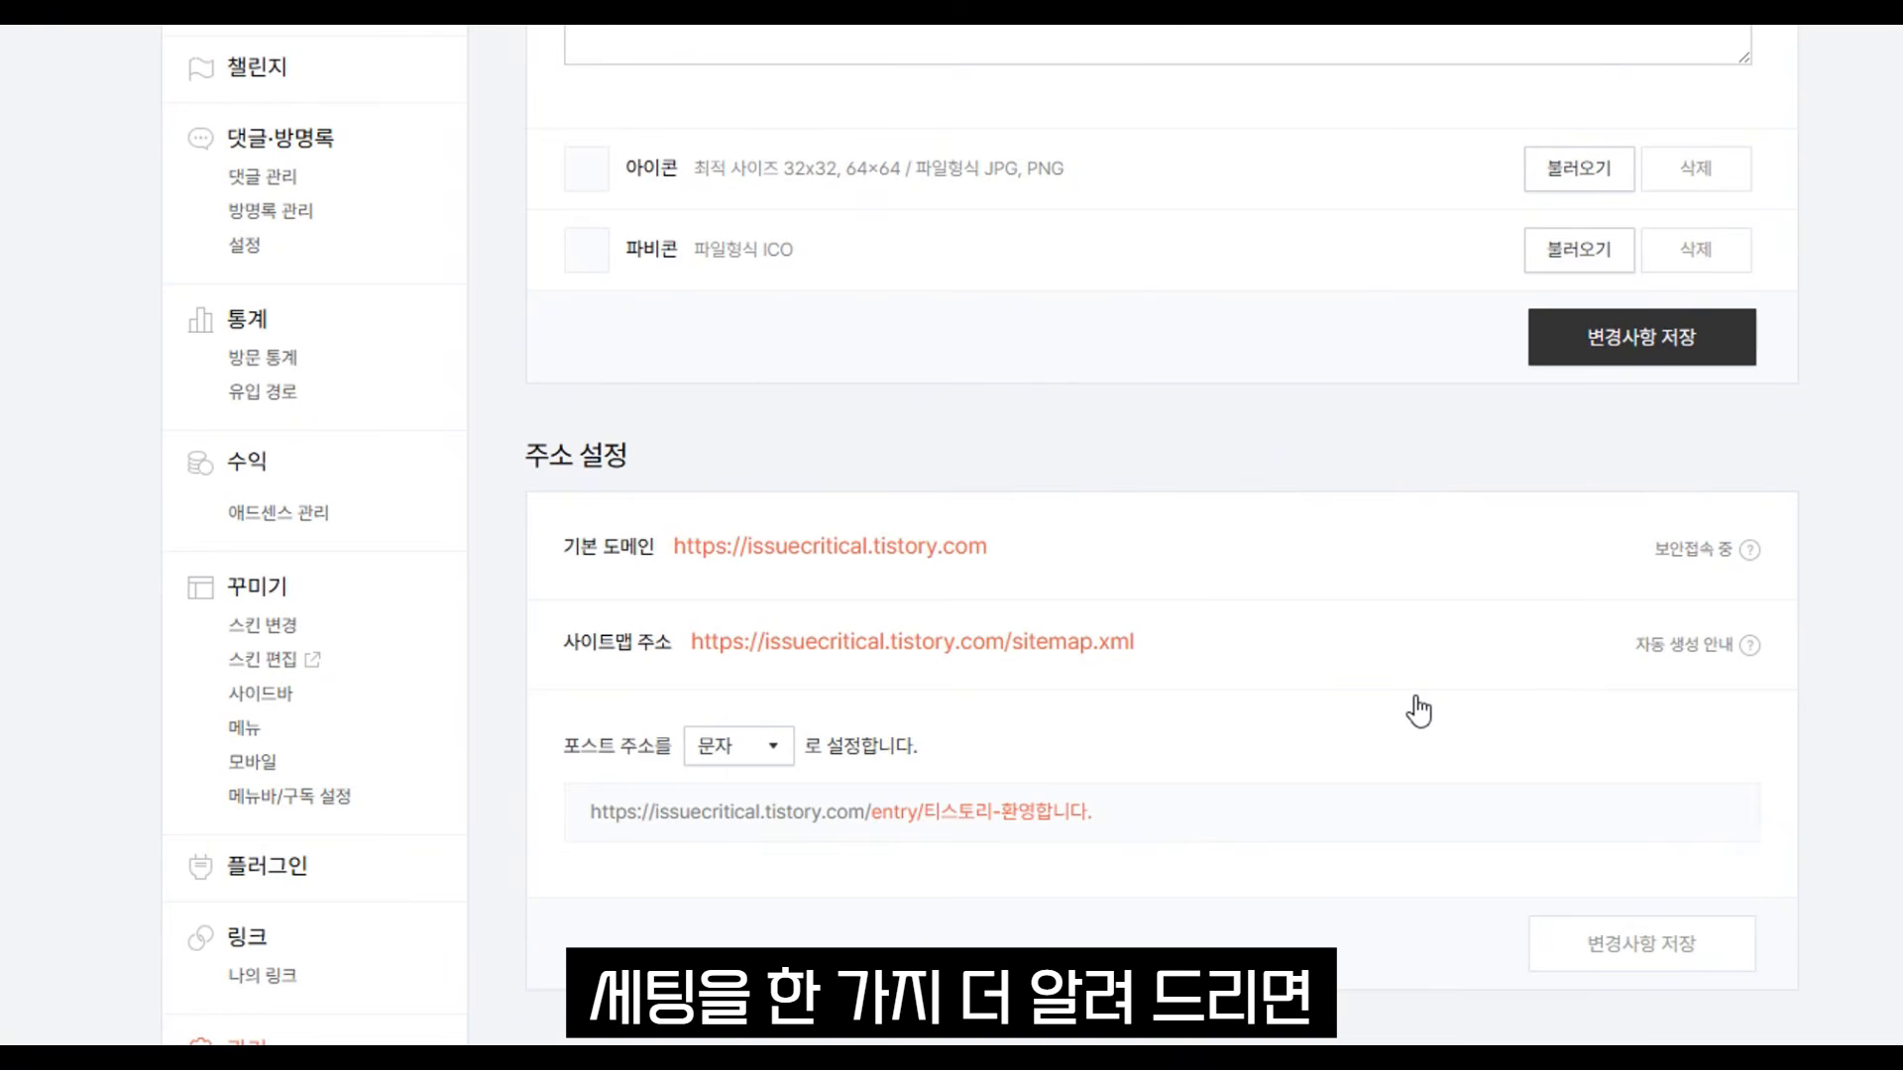
{"action": "scroll", "coordinate": [307, 552], "scroll_direction": "down", "scroll_amount": 2}
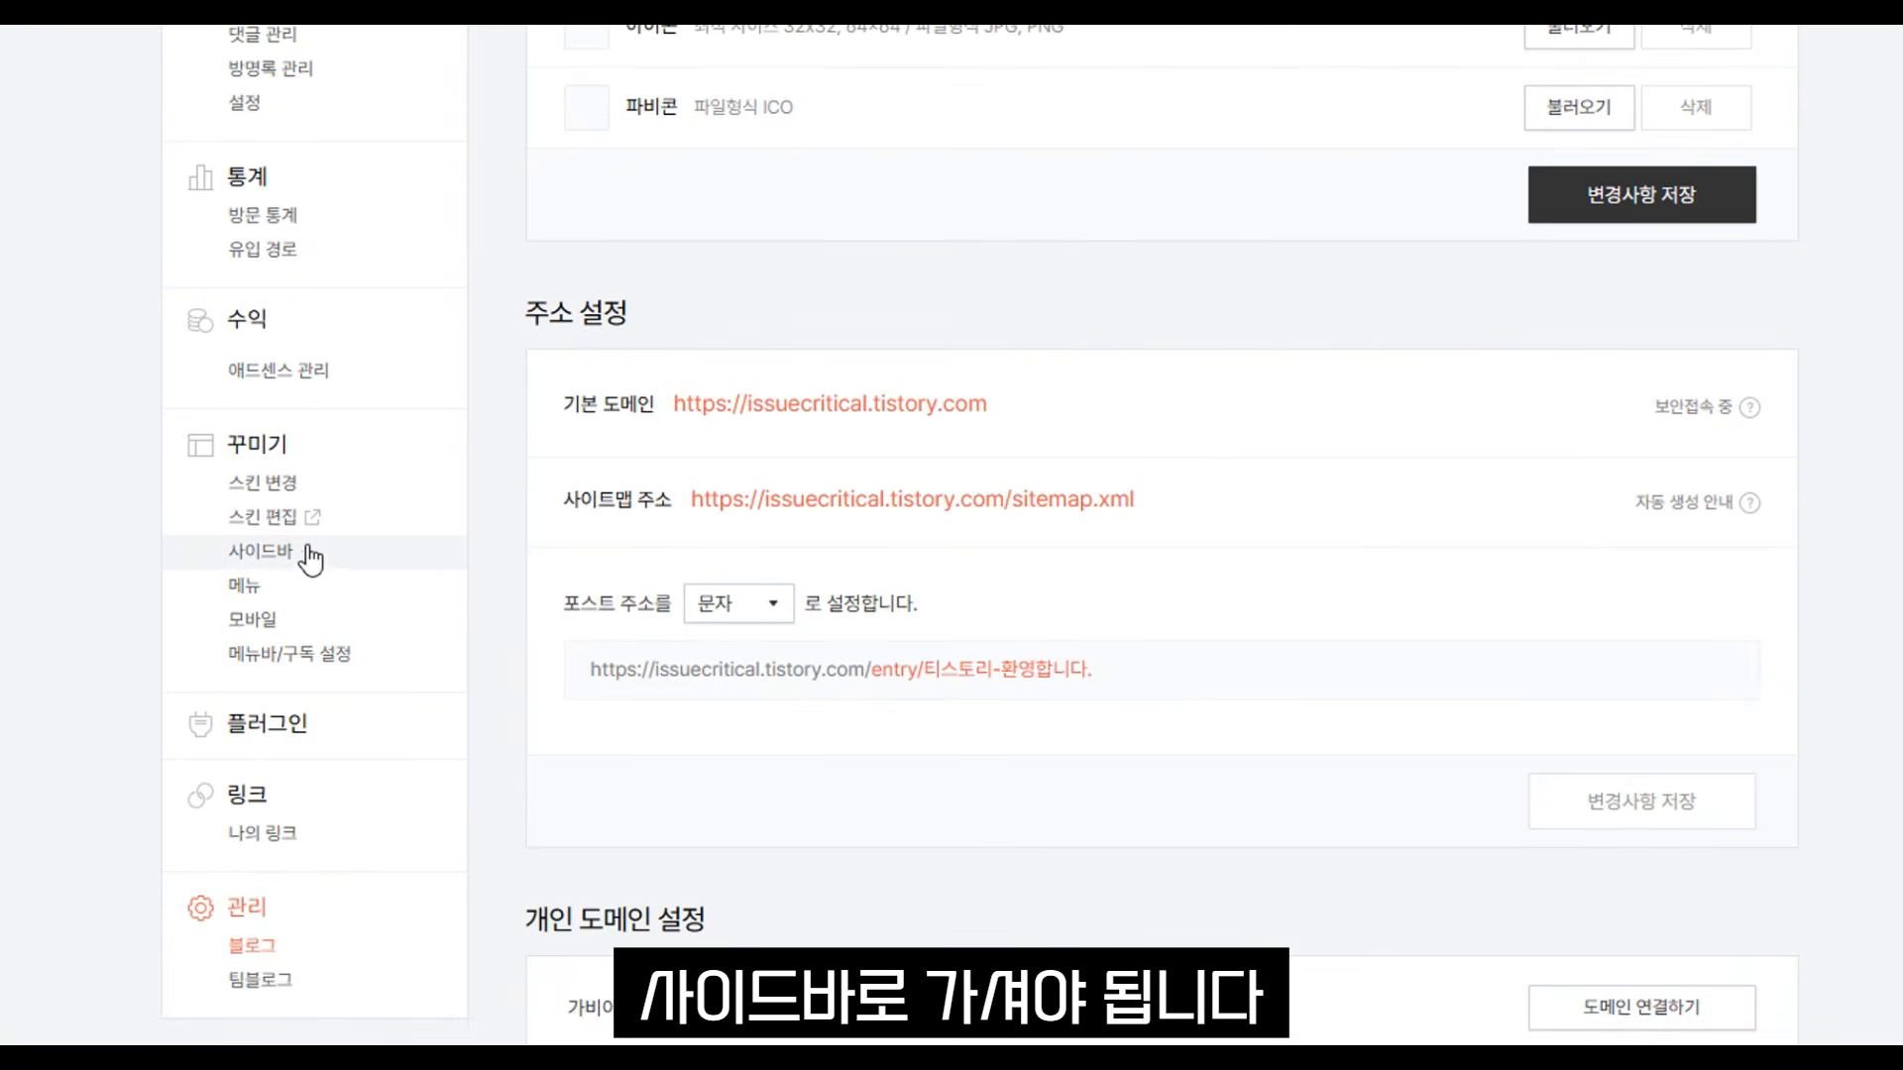
{"action": "left_click", "coordinate": [306, 552]}
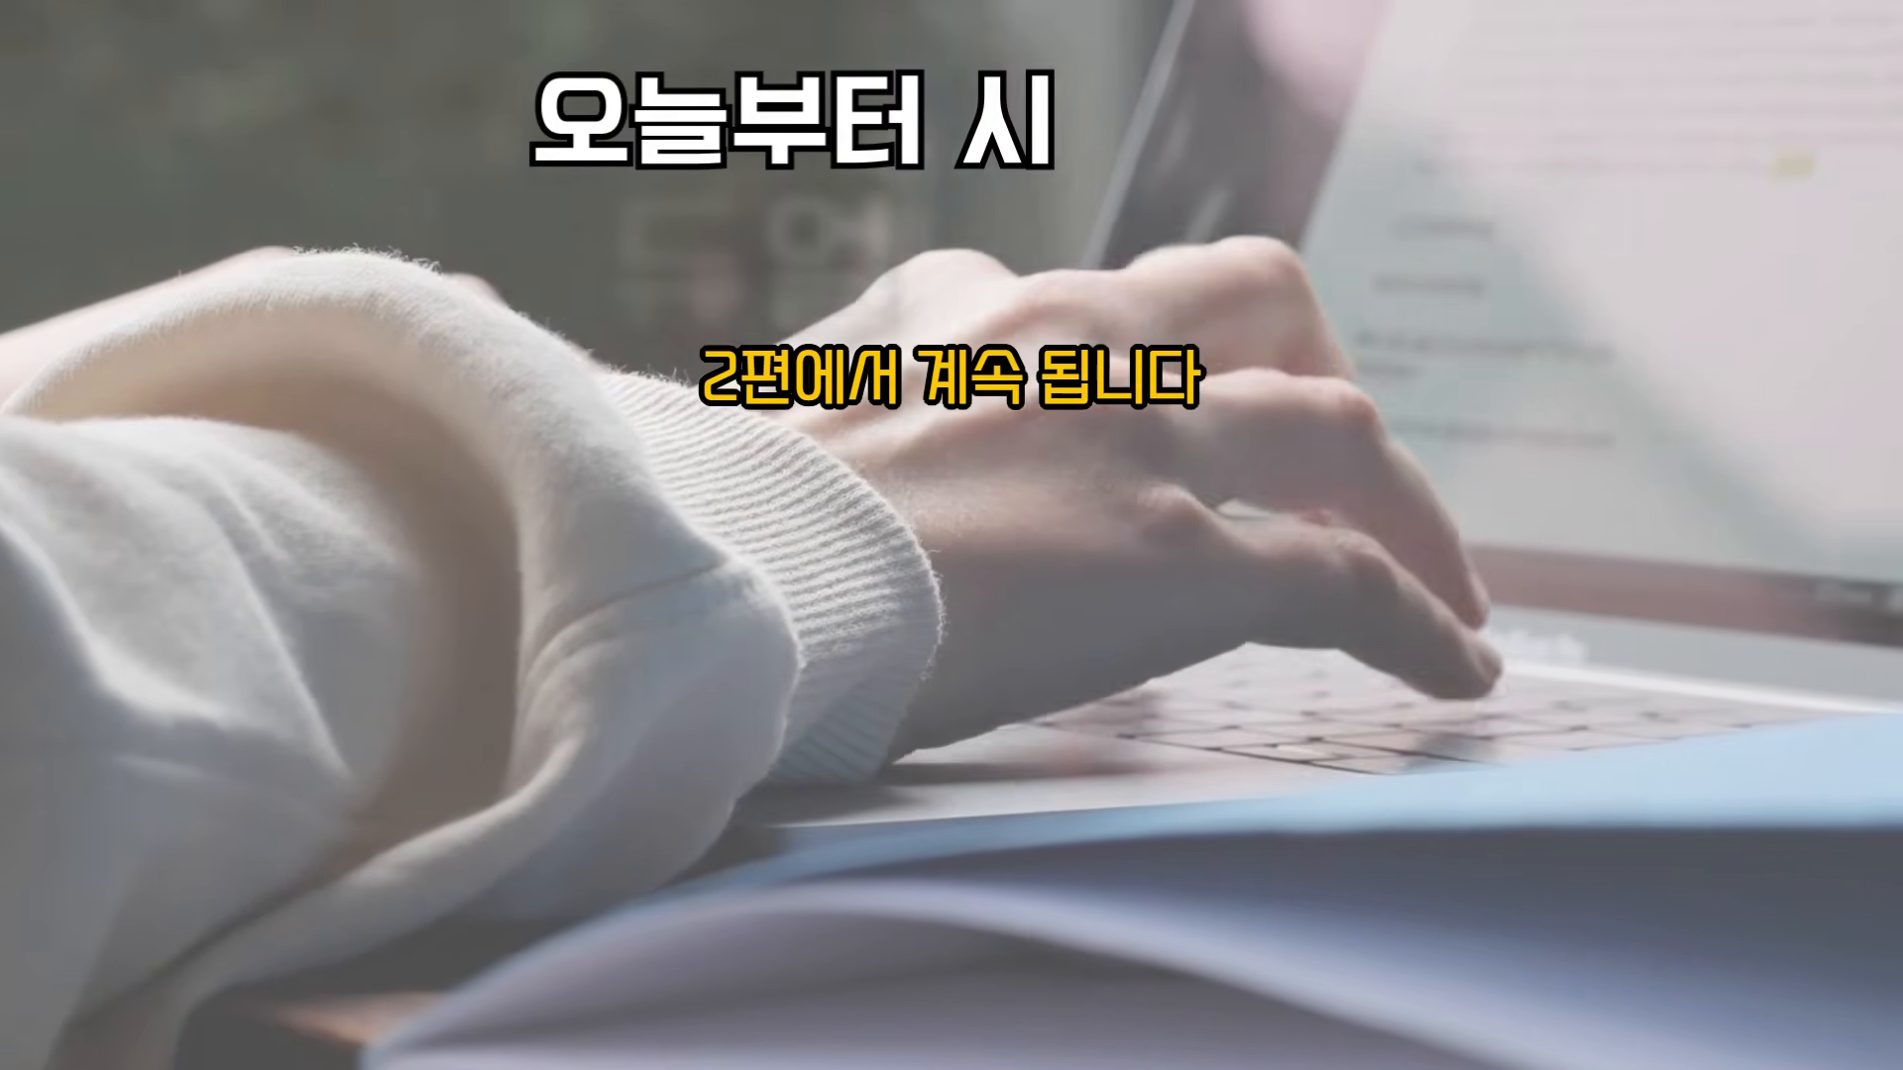